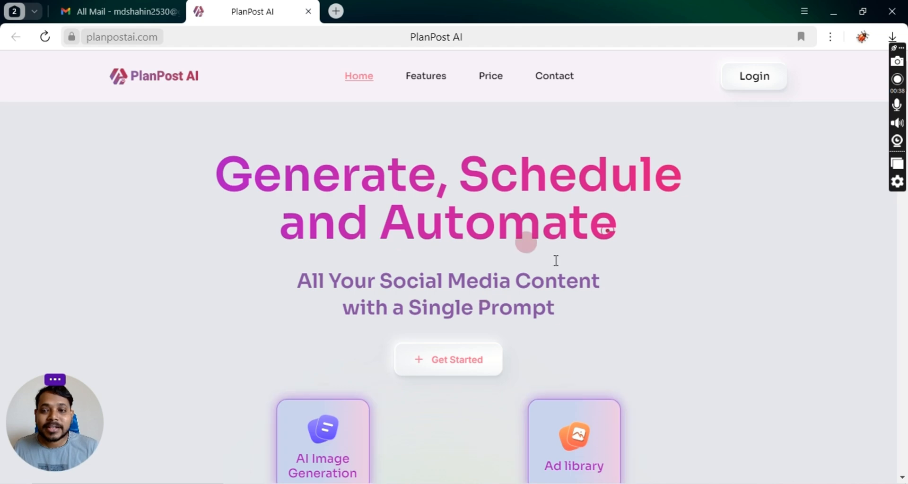
Open PlanPost AI's sign-up form and enter the user's first and last name.
left_click(473, 361)
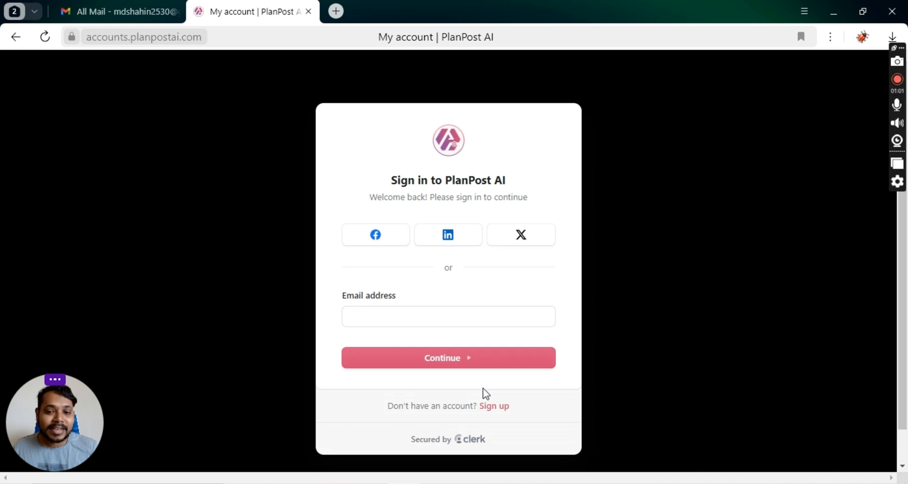
left_click(494, 407)
left_click(386, 316)
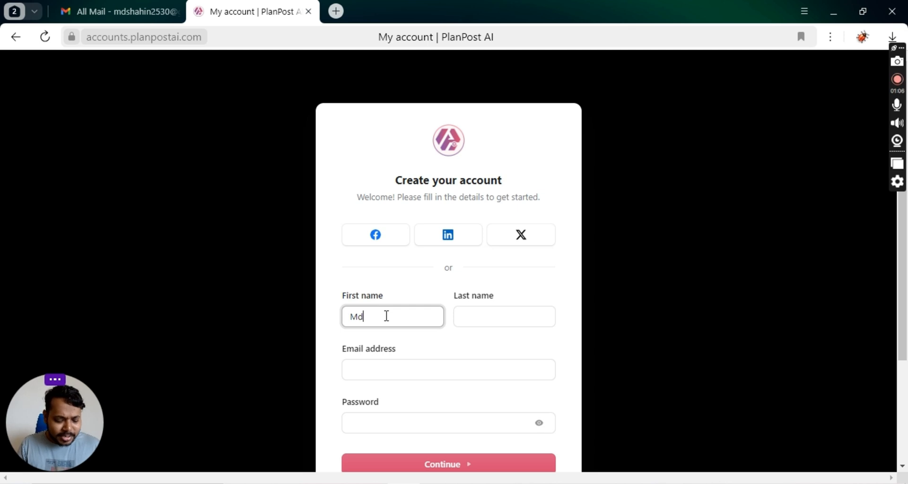
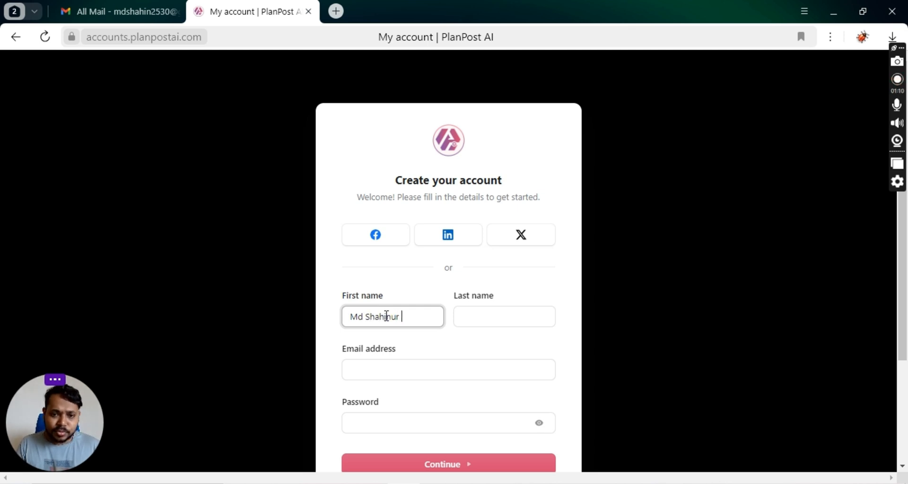
left_click(484, 321)
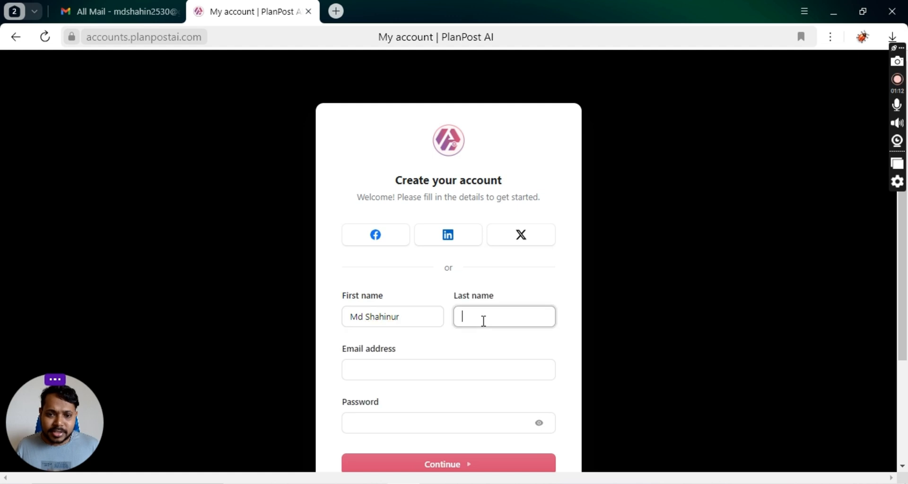
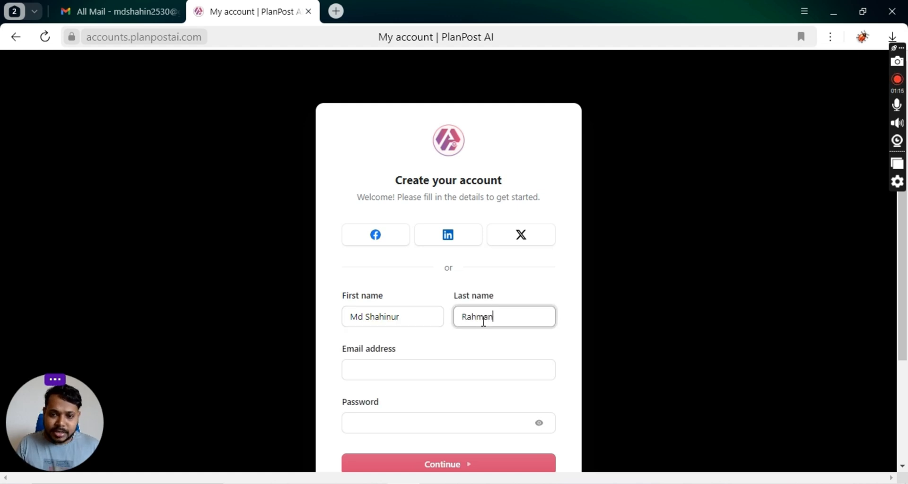
Fill in the saved e-mail address and account password, then submit the sign-up.
left_click(446, 366)
type("m")
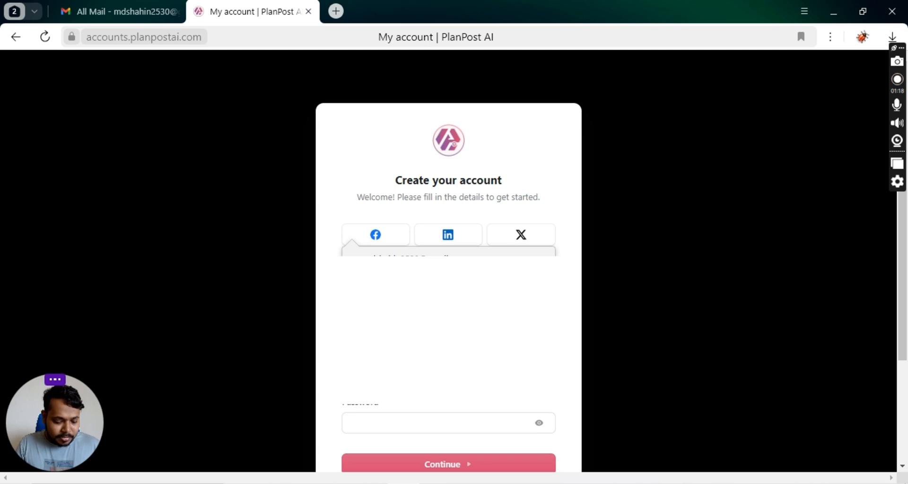
type("ds")
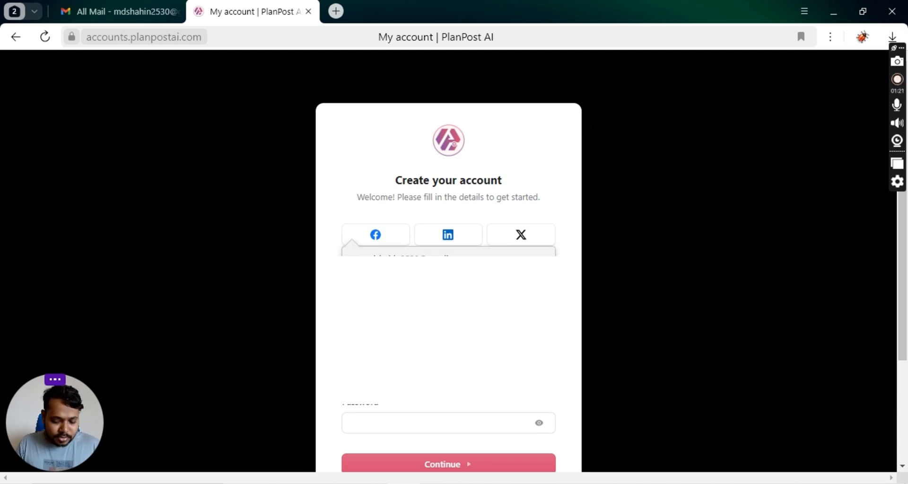
left_click(440, 403)
left_click(437, 422)
type("********")
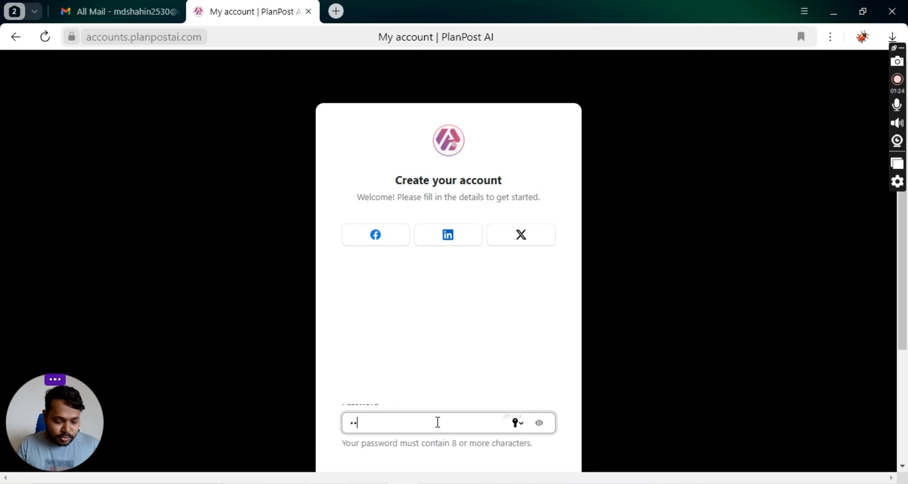
type("******")
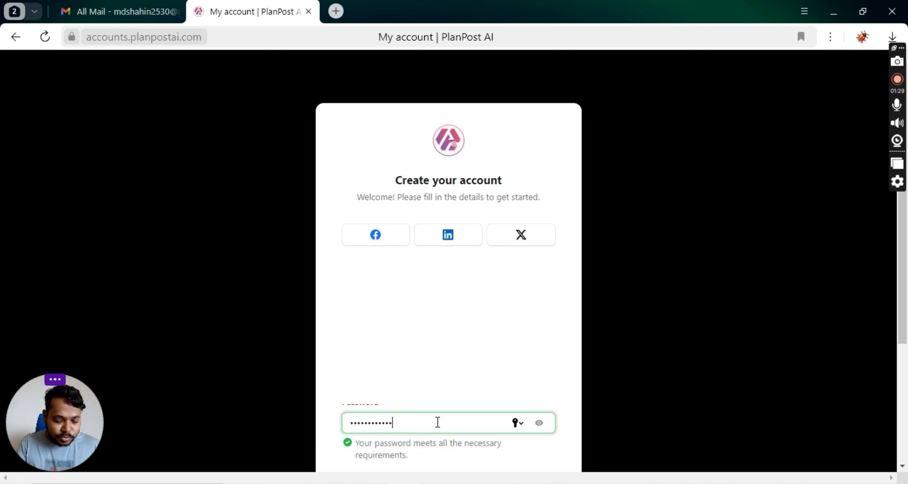
key("Return")
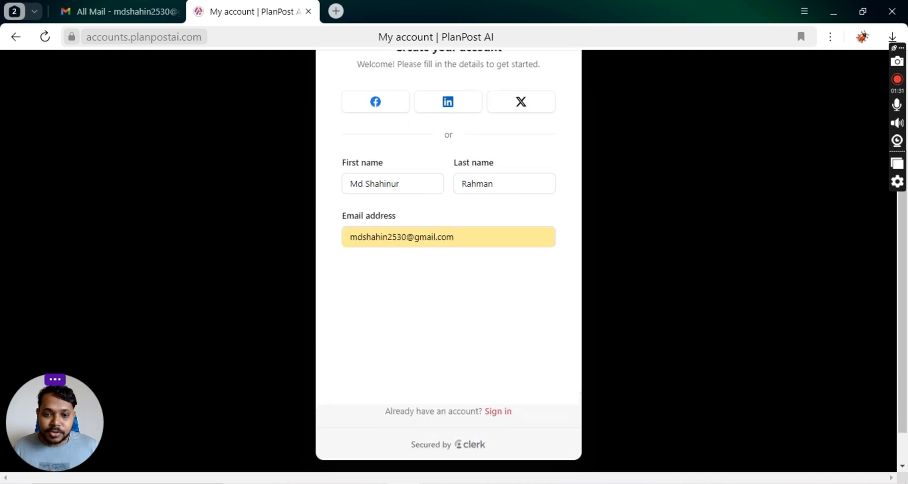
left_click(461, 365)
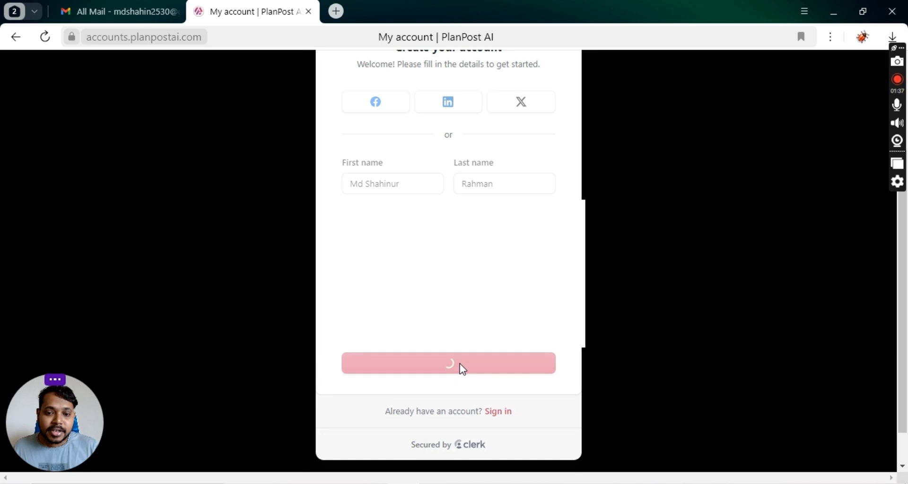
Copy the verification code from the PlanPost AI email in Gmail and paste it into the verification boxes.
mouse_move(133, 7)
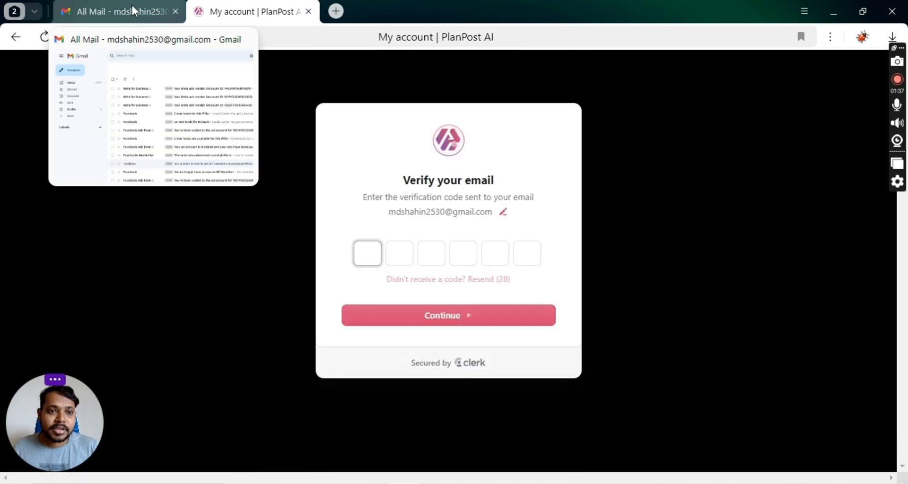
left_click(132, 5)
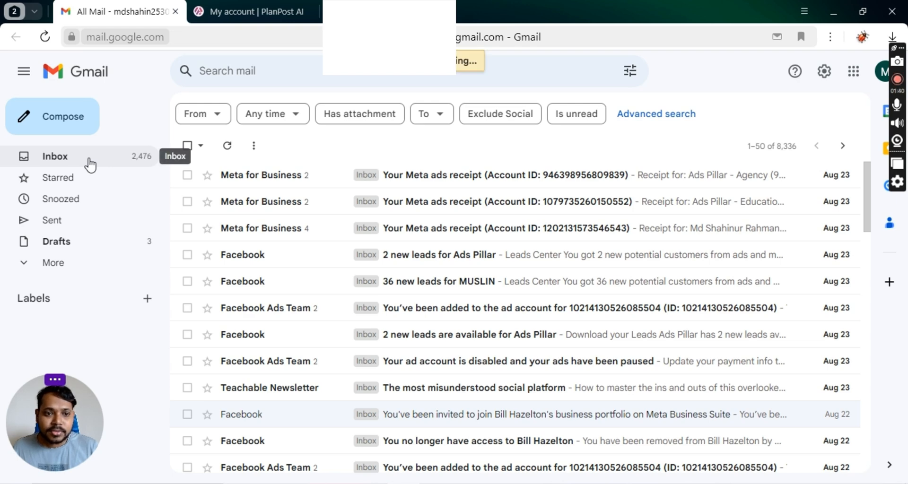
left_click(89, 165)
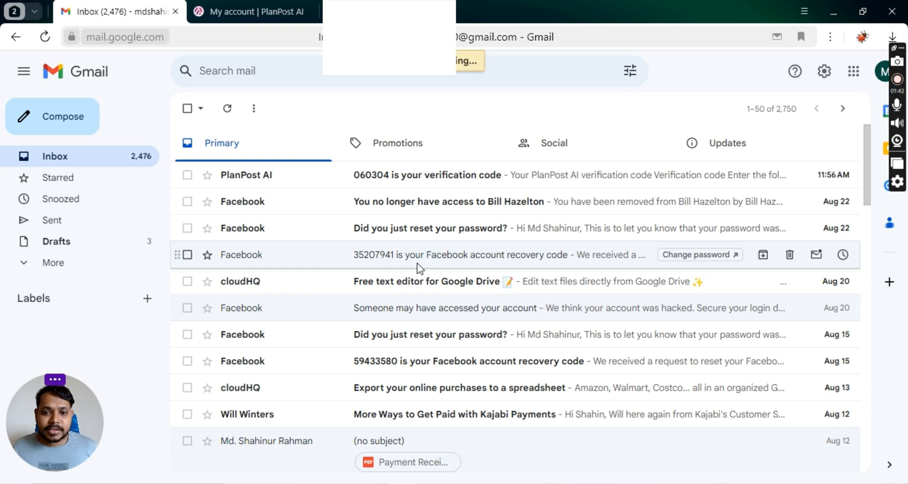
left_click_drag(357, 307, 442, 315)
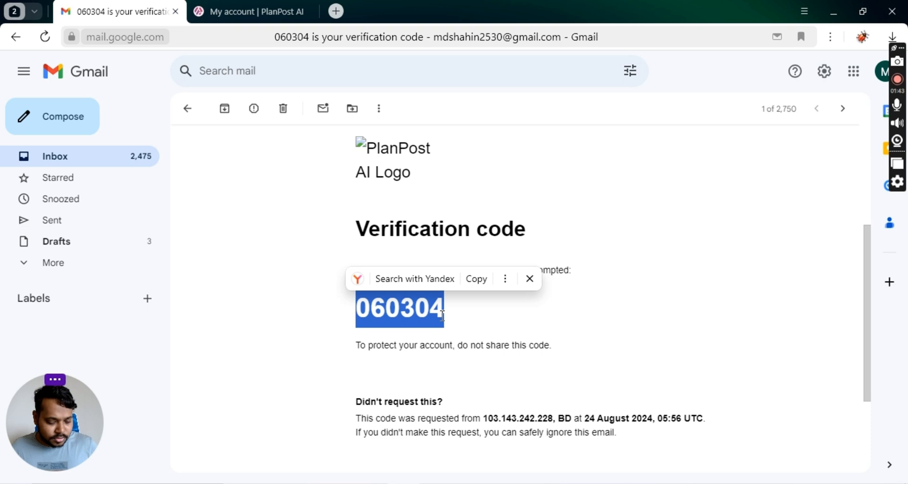
key("ctrl+c")
key("ctrl+Tab")
key("ctrl+v")
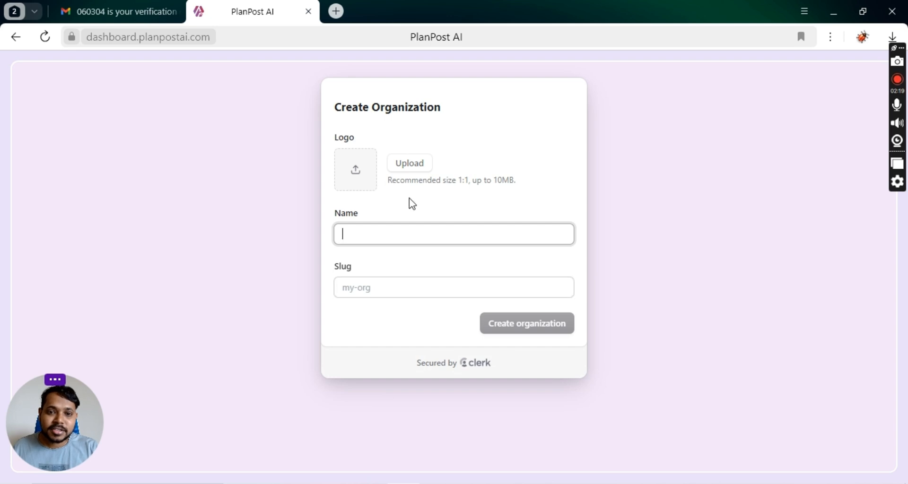
Upload Ads Pillar Logo.png from the Download 2023 folder as the organization logo.
left_click(420, 174)
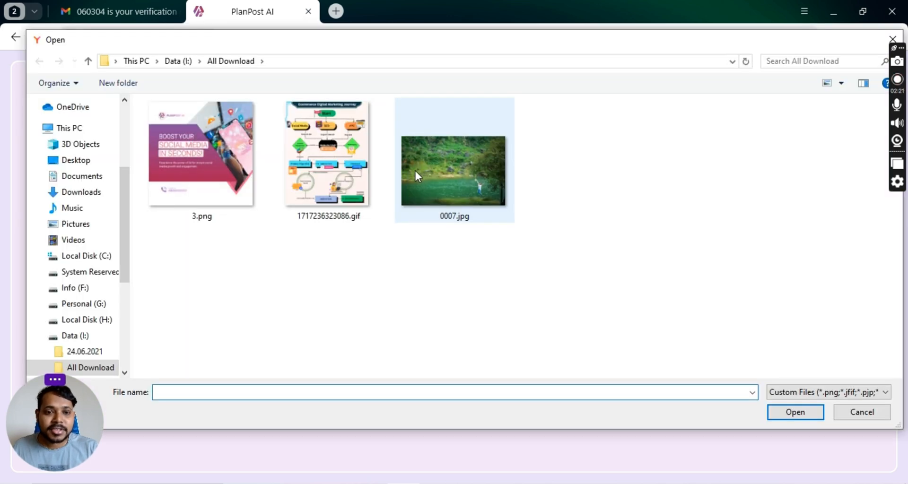
scroll(316, 302, "down", 5)
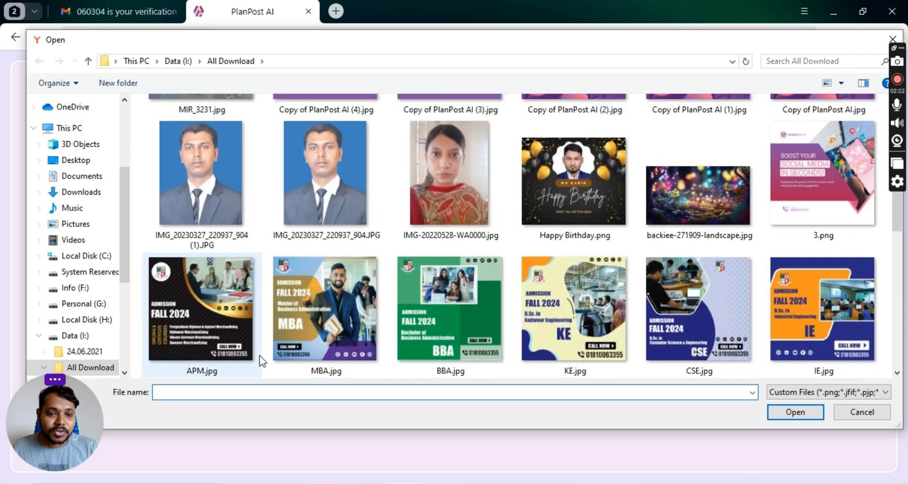
scroll(162, 310, "up", 3)
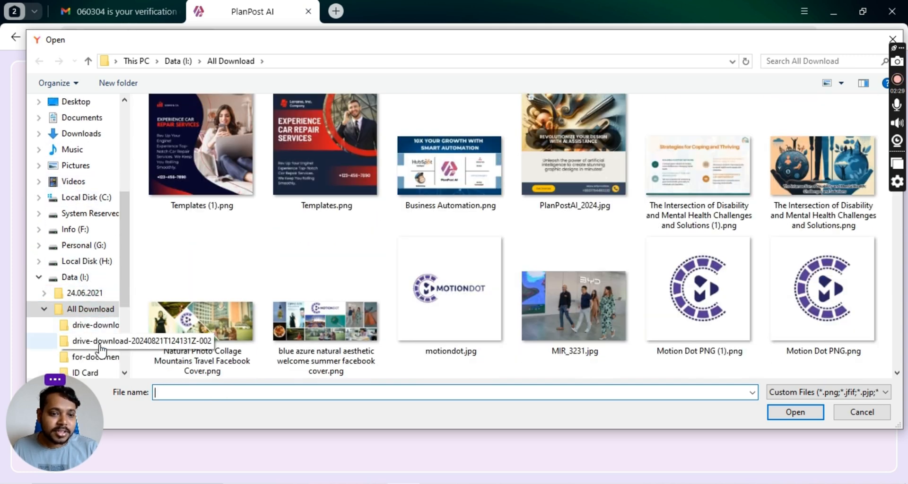
scroll(88, 284, "up", 3)
scroll(97, 199, "up", 2)
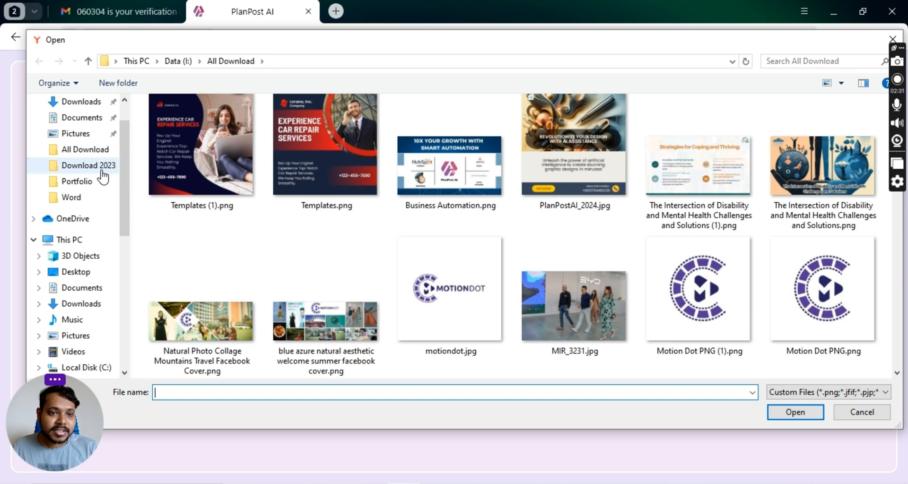
left_click(89, 167)
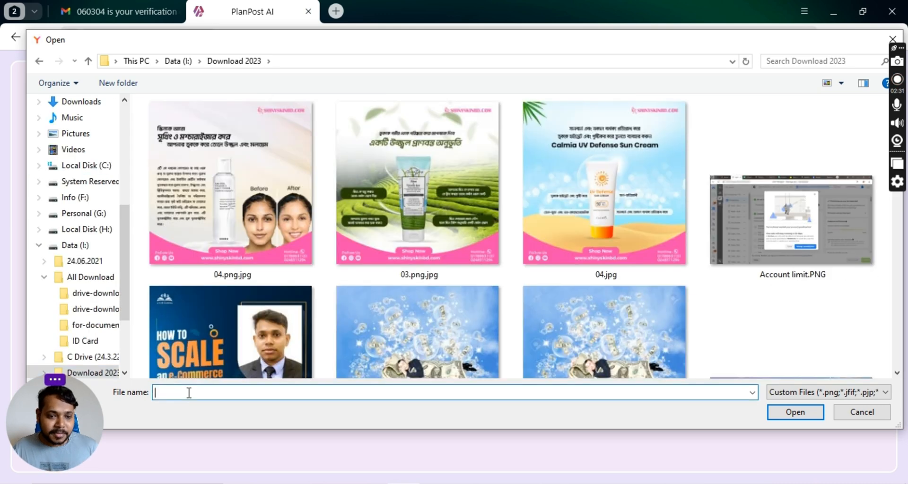
type("ads")
left_click(213, 323)
left_click(806, 417)
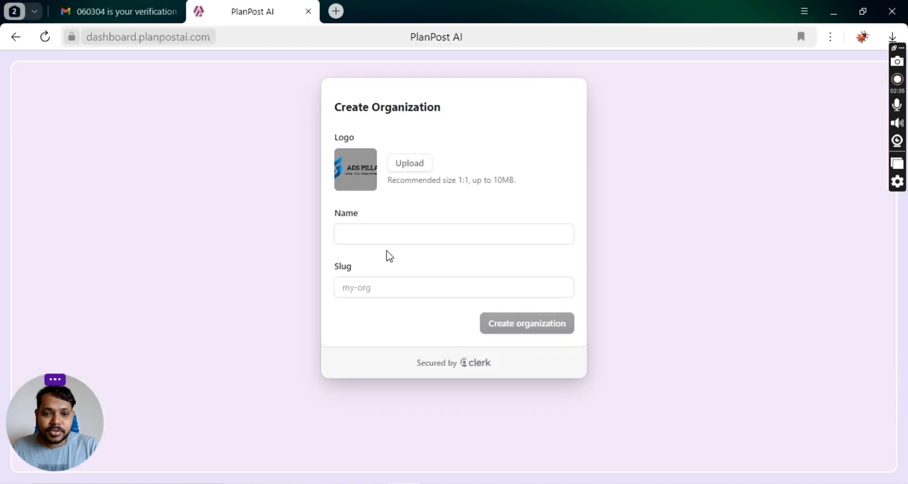
Name the organization 'Ads Pillar' and create it with the slug changed to ads-pillar-5.
left_click(405, 238)
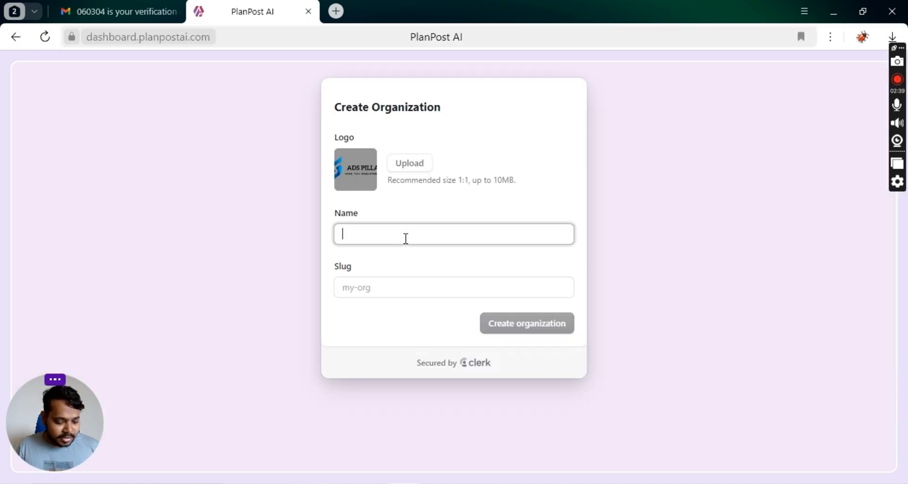
type("Ads Pillar")
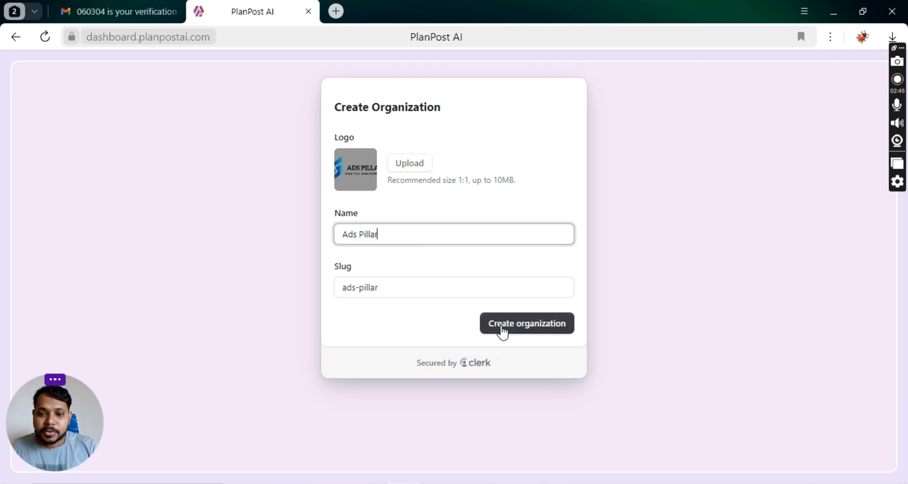
left_click(502, 332)
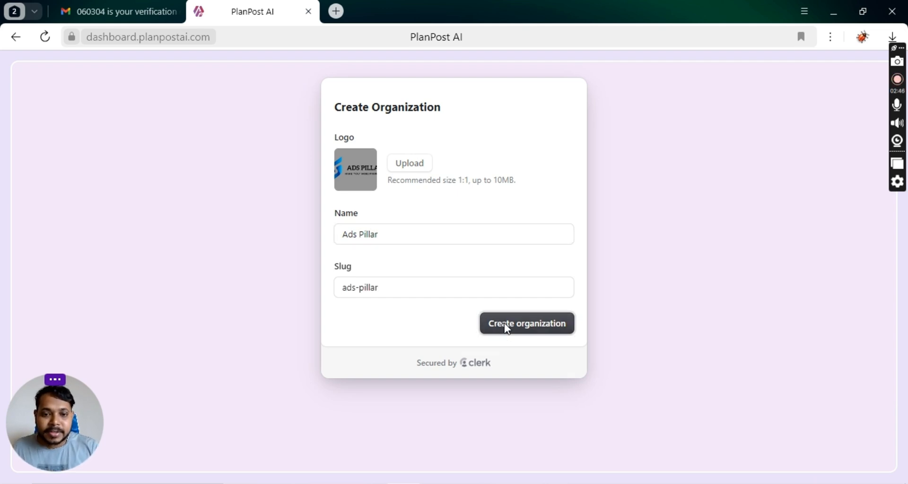
left_click(402, 287)
type("-")
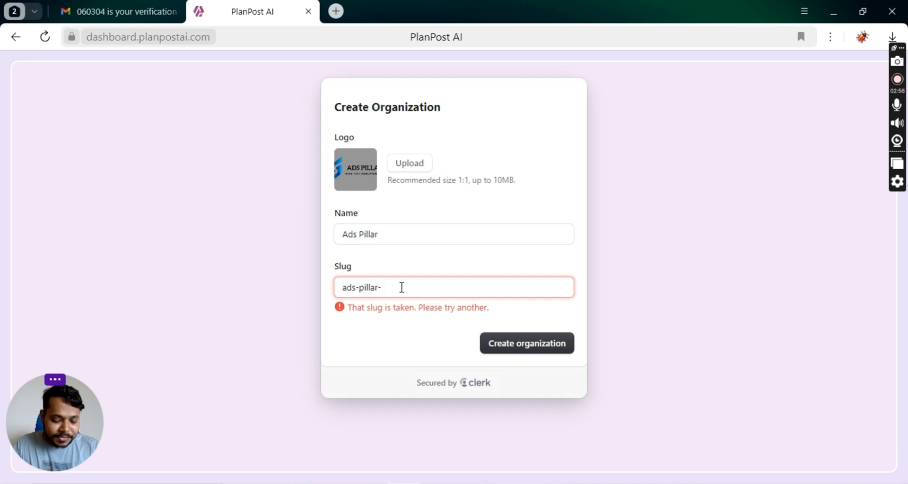
type("5")
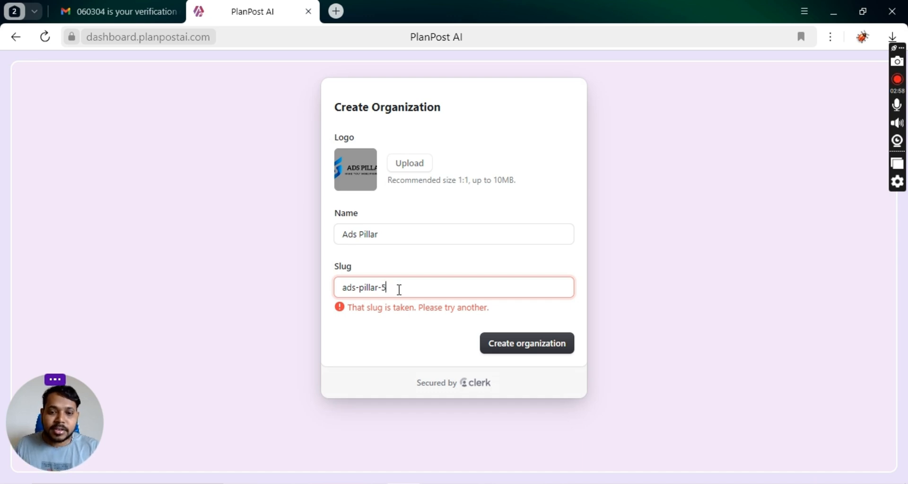
left_click(538, 347)
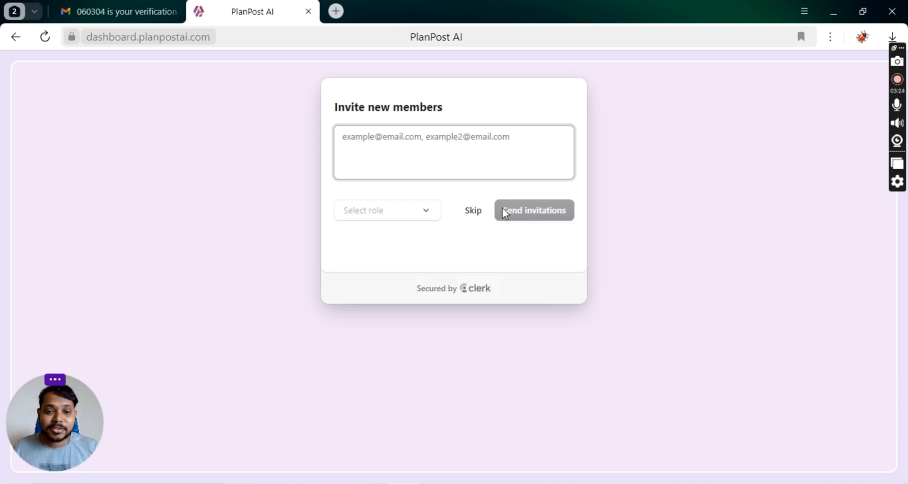
Skip the member invitations without choosing a role.
left_click(430, 216)
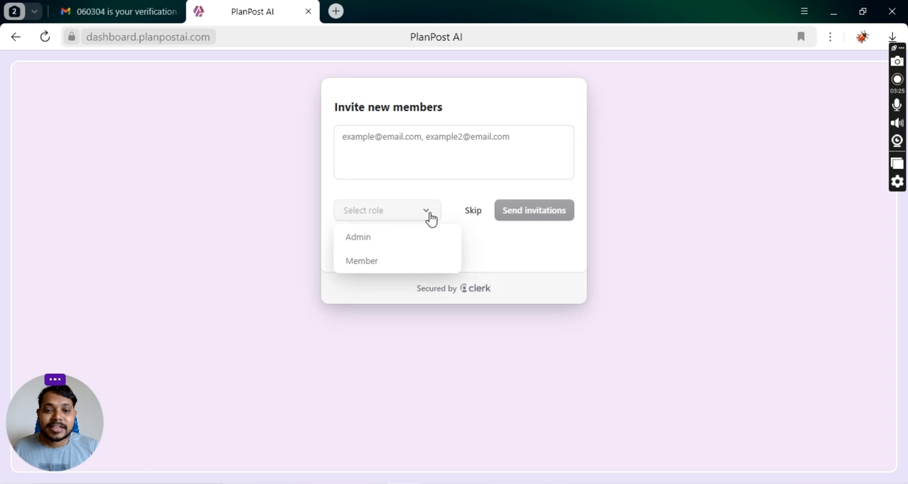
left_click(430, 217)
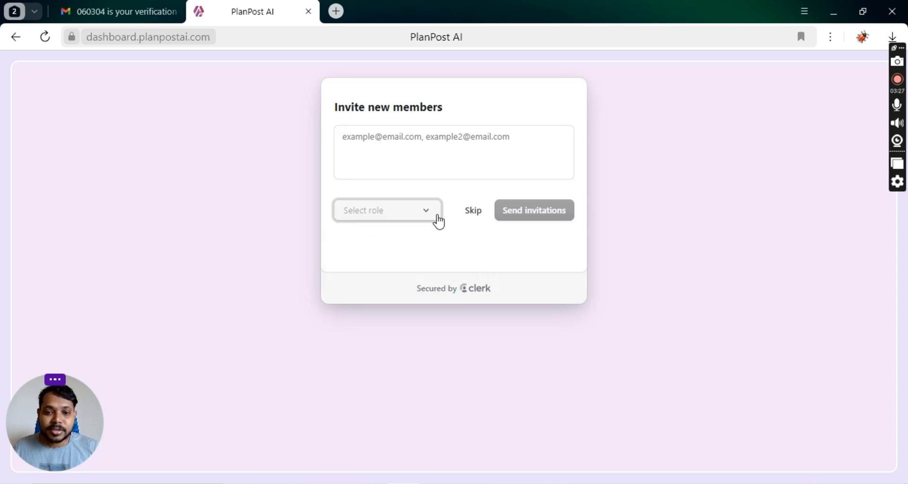
left_click(471, 215)
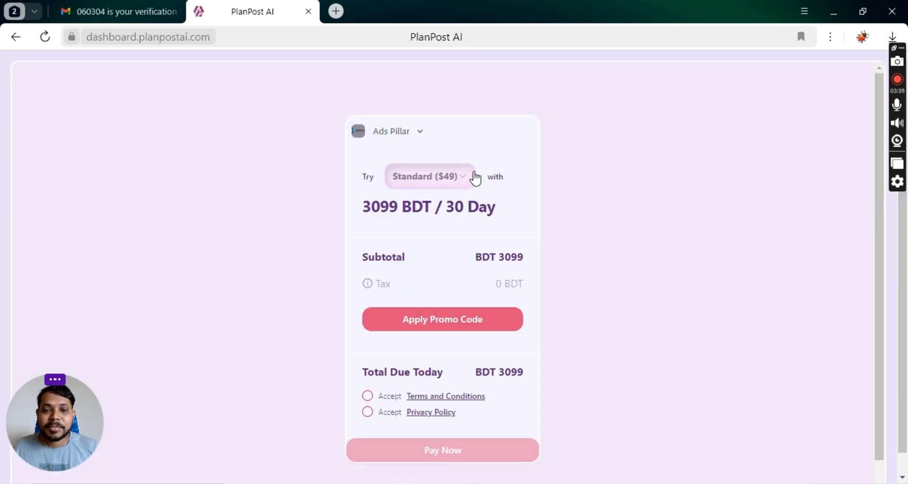
Review the other subscription plans in the checkout plan dropdown.
left_click(468, 178)
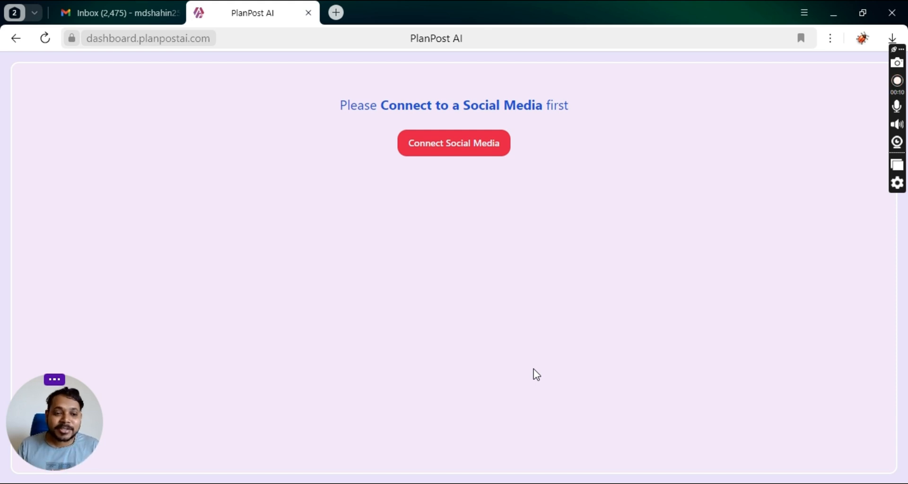
Connect and reconnect the Facebook account, then go to post generation, which asks for a brand.
left_click(450, 144)
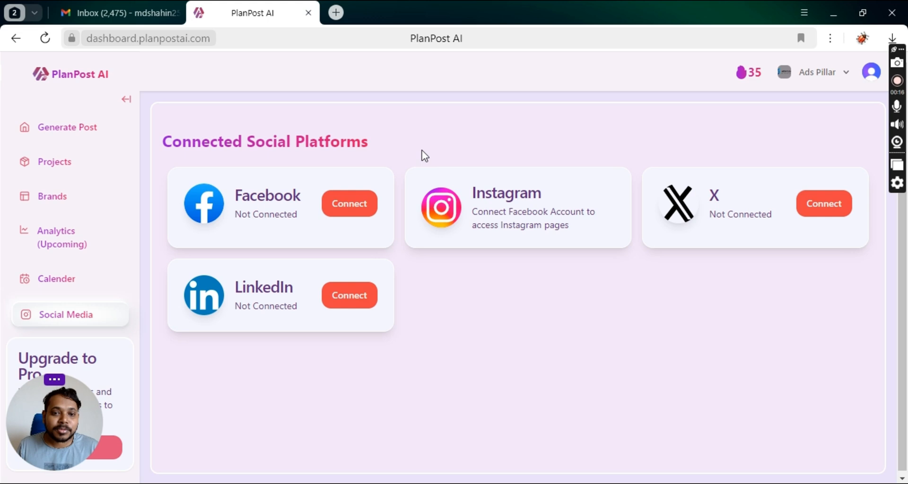
left_click(358, 212)
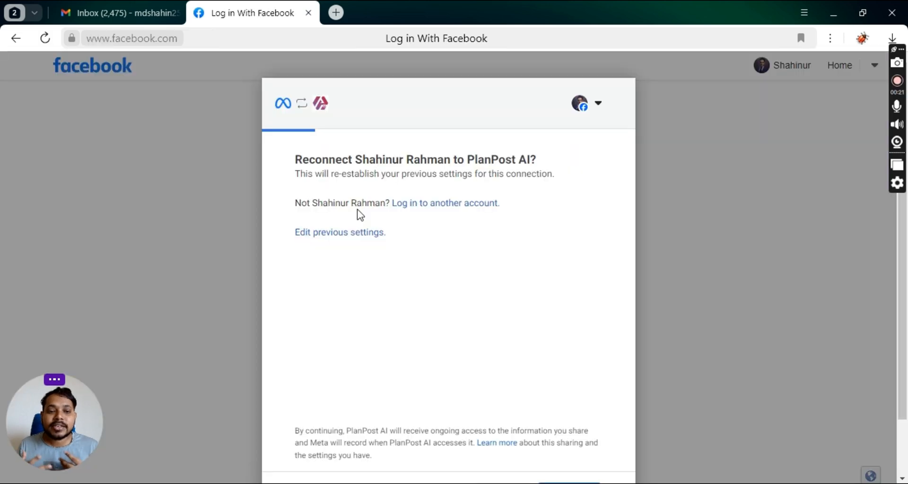
scroll(387, 189, "down", 2)
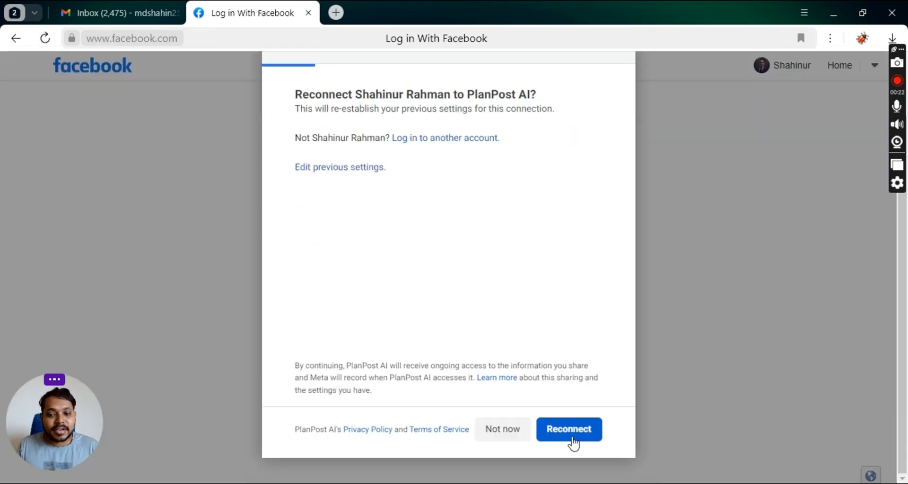
left_click(571, 434)
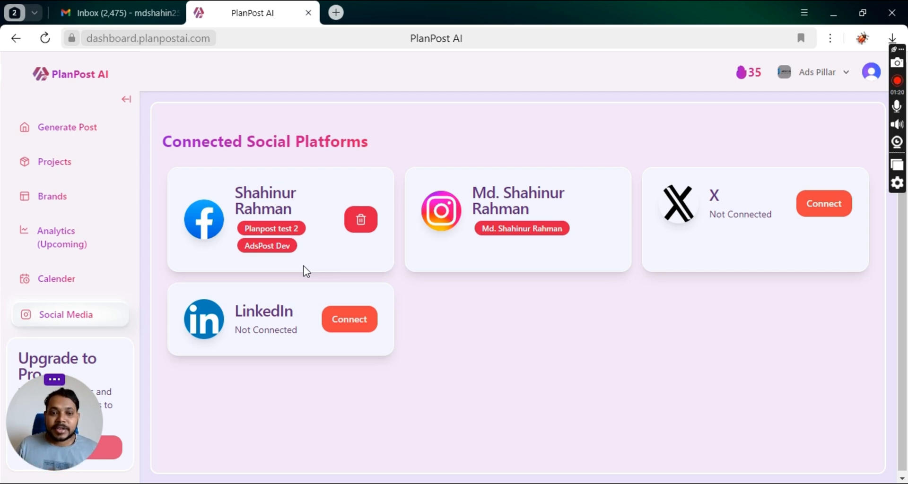
left_click(87, 130)
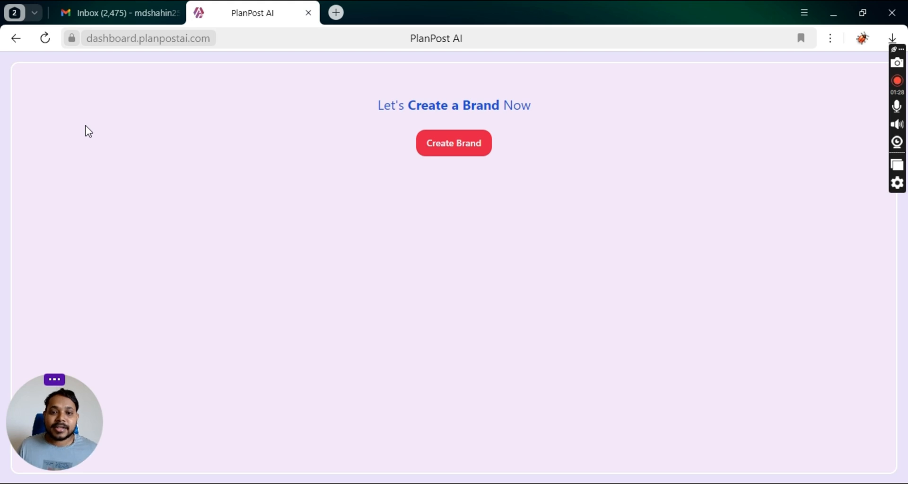
Start a brand, link the AdsPost Dev Facebook page, and enter 'Ads Pillar' as brand name.
left_click(456, 142)
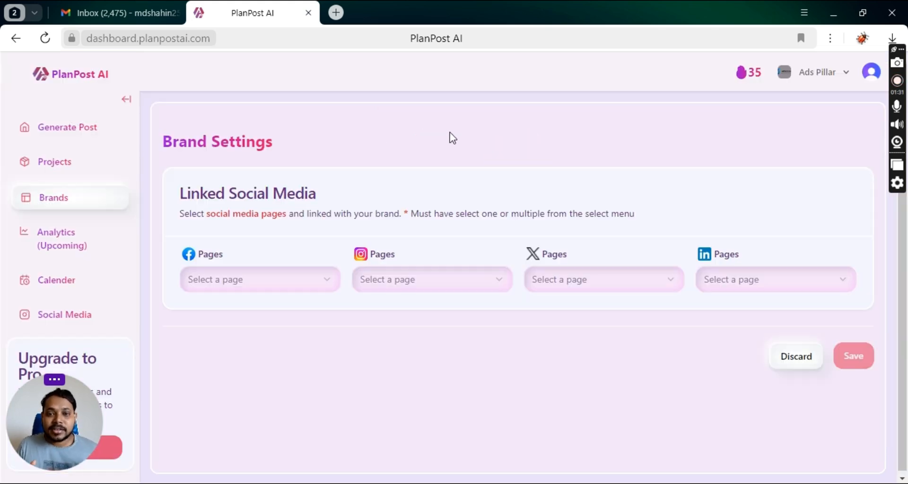
left_click(319, 279)
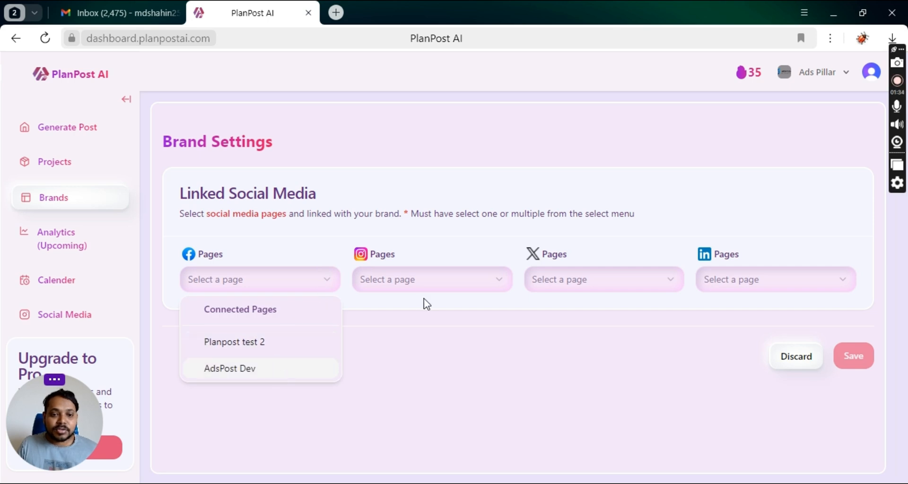
left_click(283, 369)
scroll(331, 293, "down", 3)
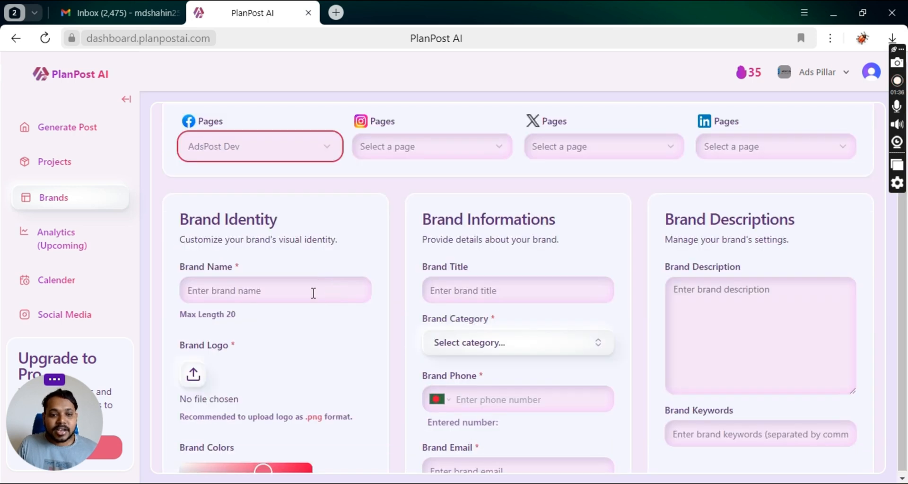
left_click(270, 287)
type("A")
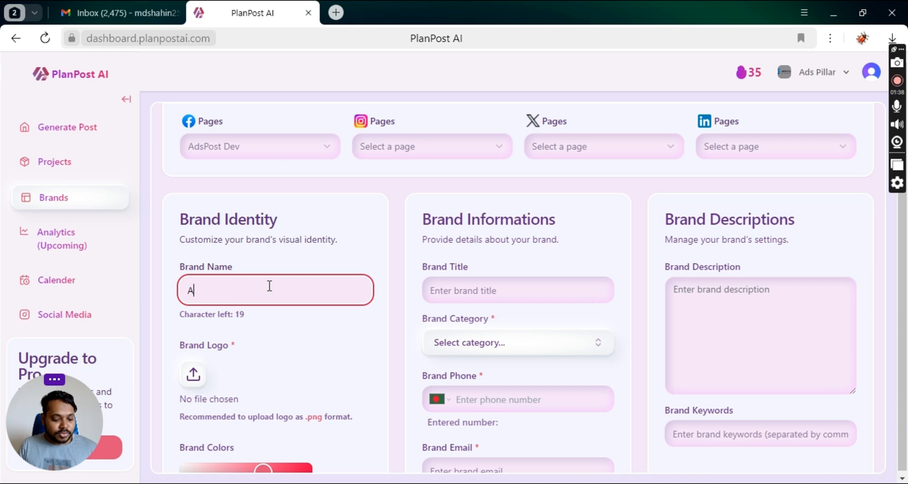
type("ds Pillar")
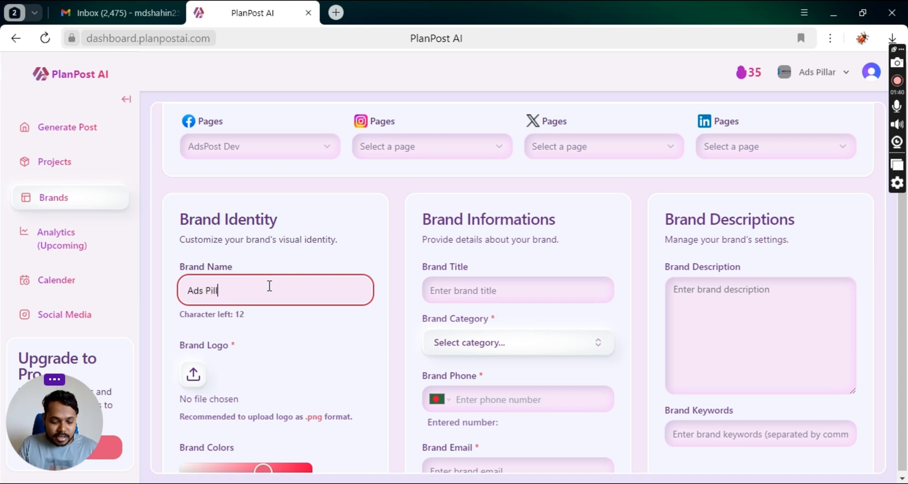
scroll(224, 296, "down", 3)
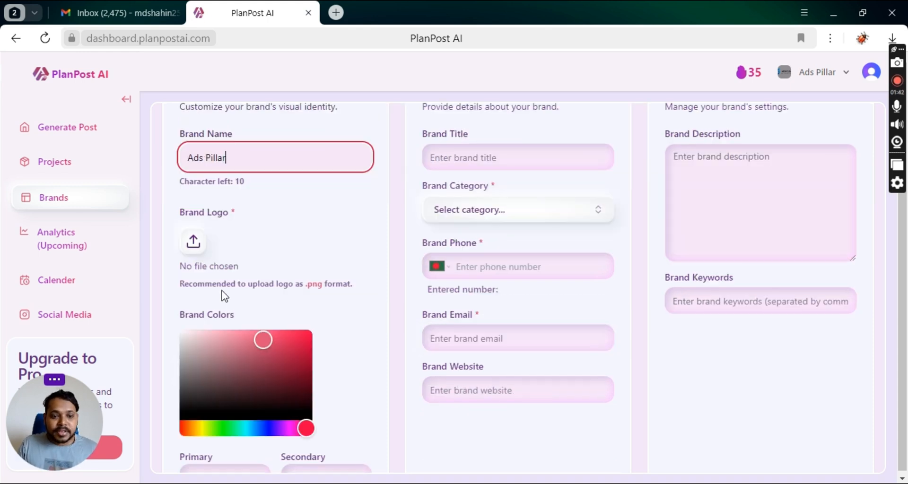
Upload Ads Pillar Logo.png as the brand logo.
left_click(194, 242)
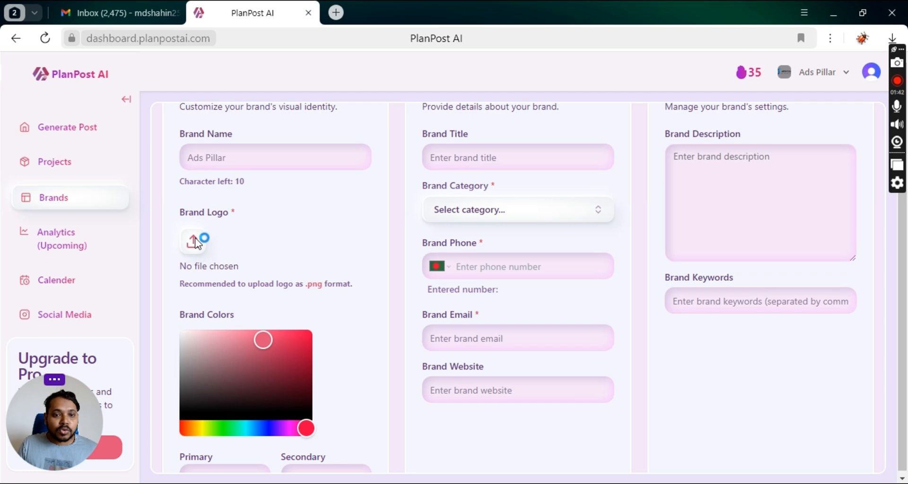
type("ads")
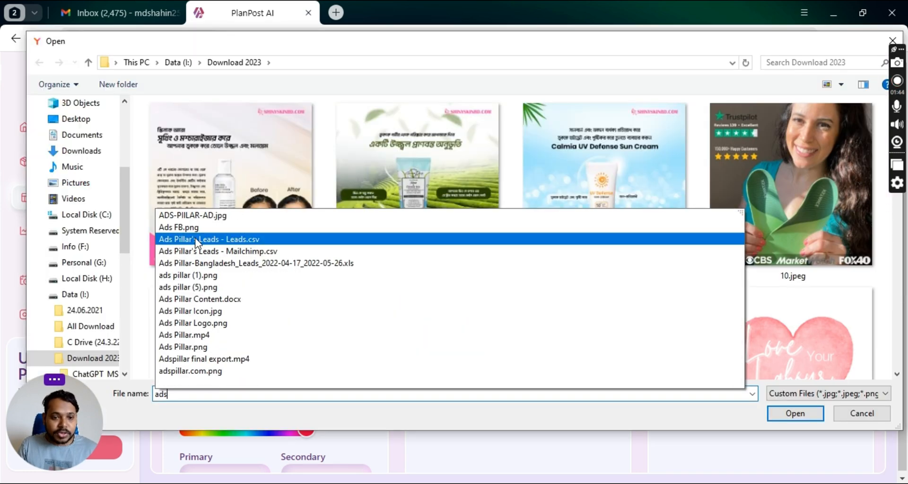
left_click(239, 323)
left_click(797, 417)
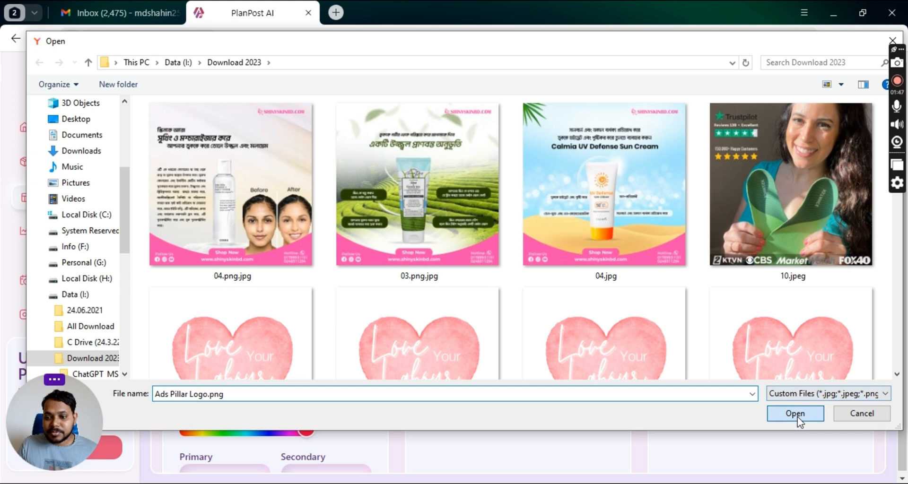
scroll(365, 329, "down", 3)
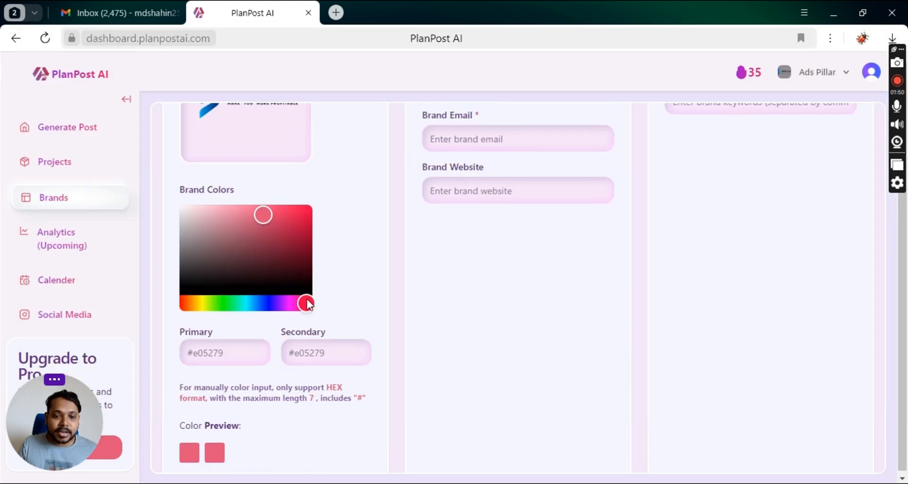
Set the primary brand colour to deep blue #1255c7 and the secondary to bright blue #2ea1ff.
left_click_drag(308, 304, 262, 305)
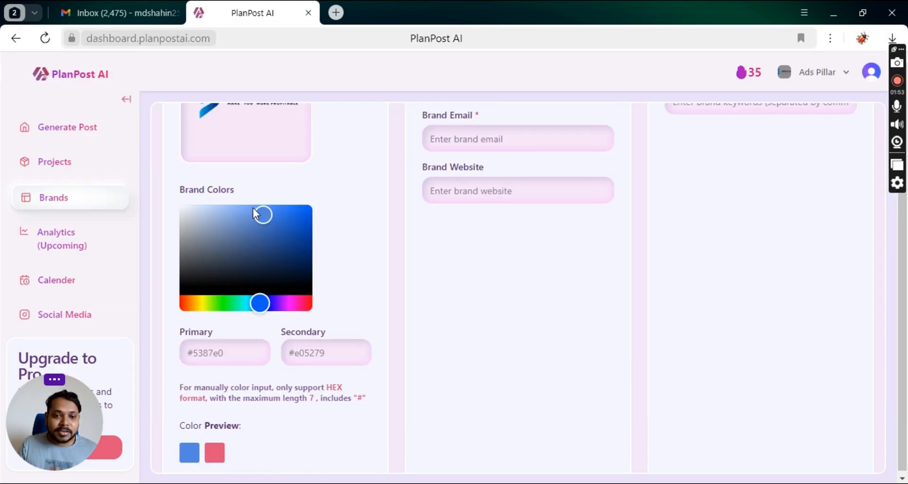
left_click_drag(263, 215, 301, 224)
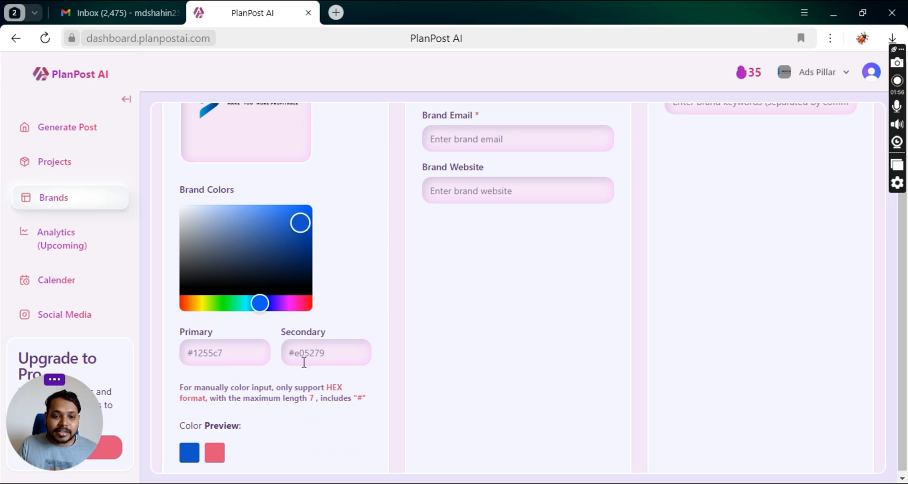
left_click(326, 356)
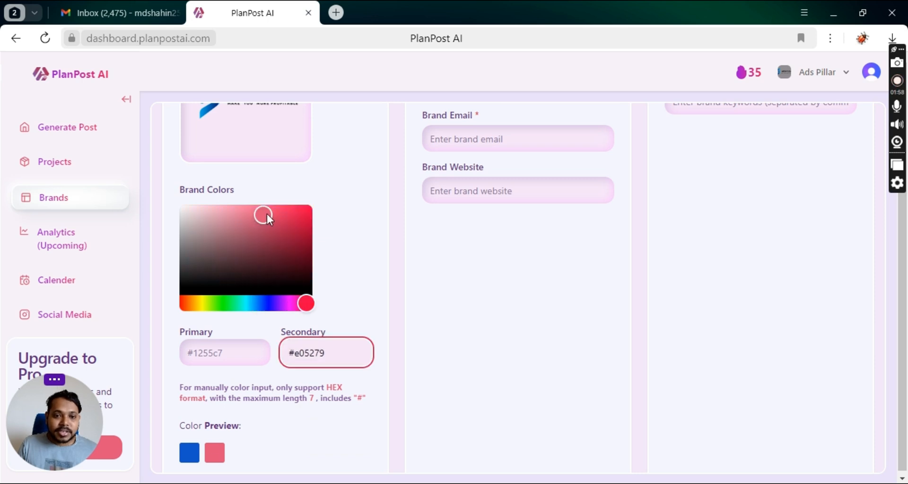
left_click_drag(305, 304, 255, 304)
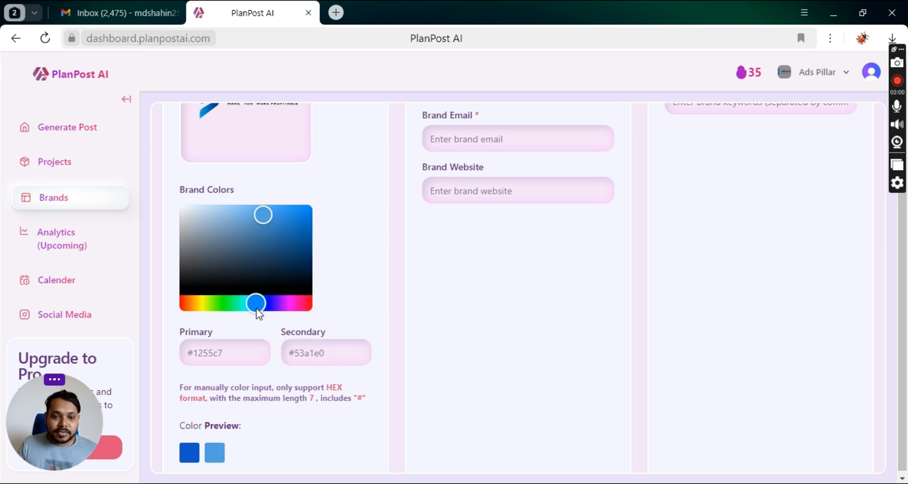
left_click_drag(270, 213, 288, 207)
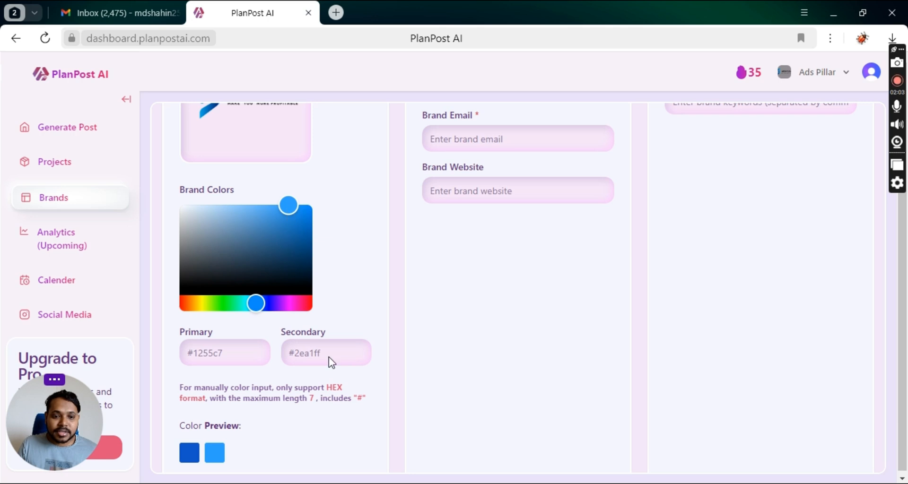
scroll(499, 279, "up", 5)
Enter 'Best Digital marketing agency' as the Brand Title.
left_click(485, 223)
type("Best")
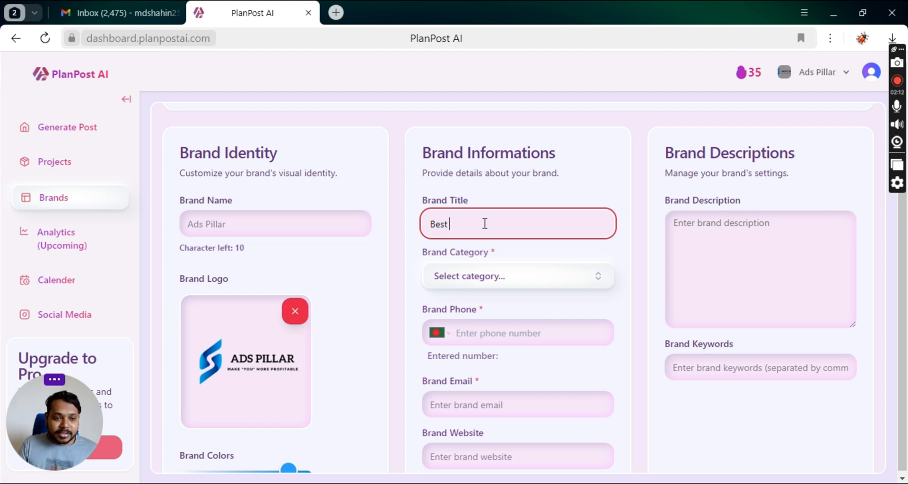
type(" Digit")
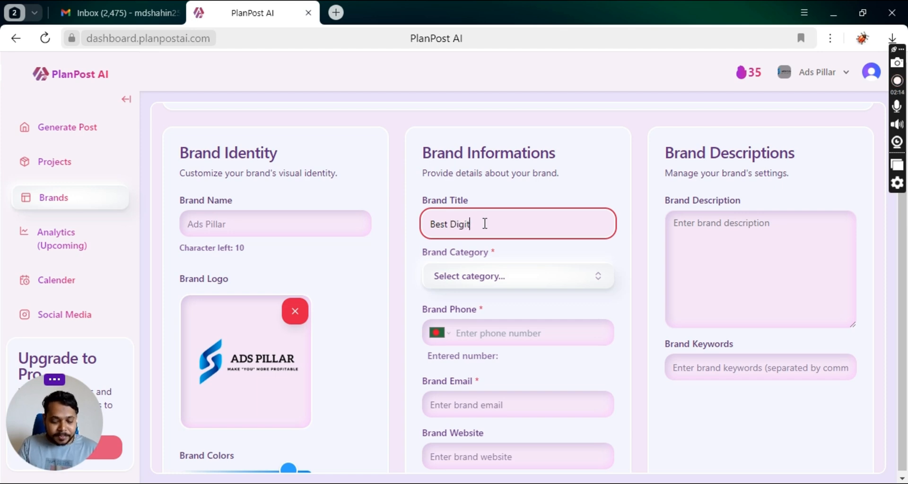
type("al marketing ")
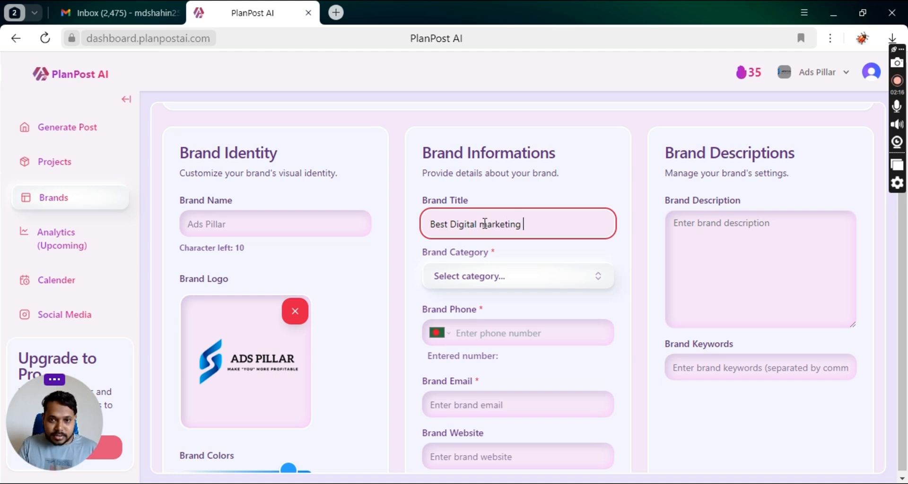
type("agency")
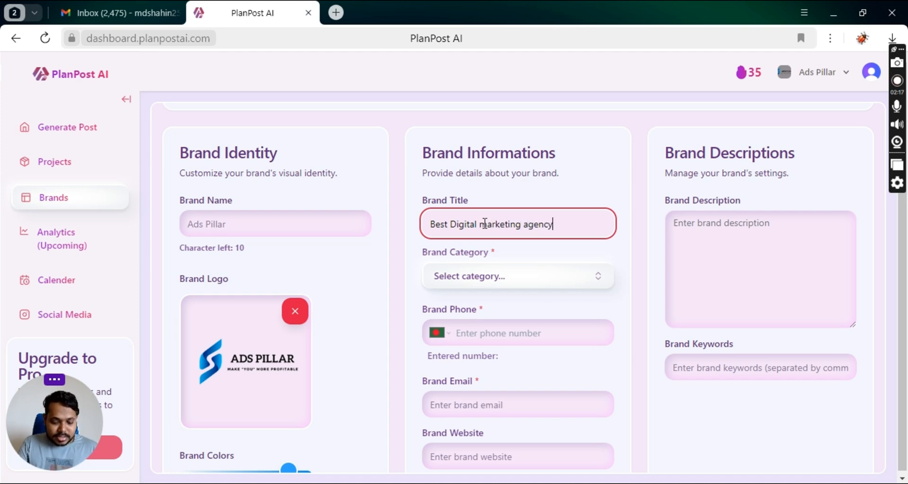
left_click(529, 277)
Add a new brand category, 'social media marketing'.
left_click(529, 277)
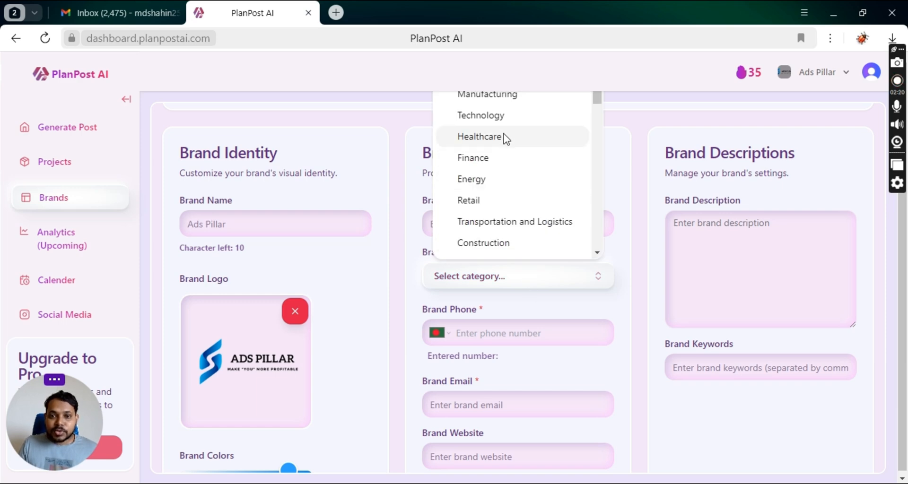
scroll(686, 234, "up", 3)
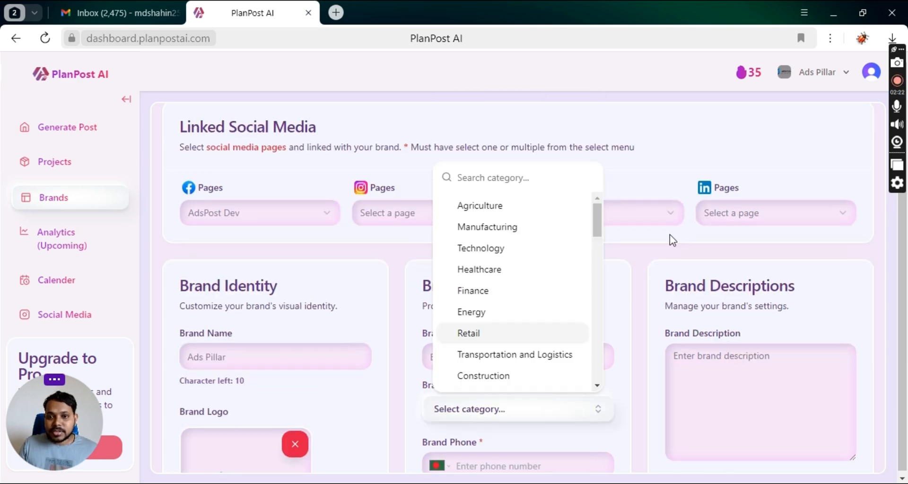
type("soc")
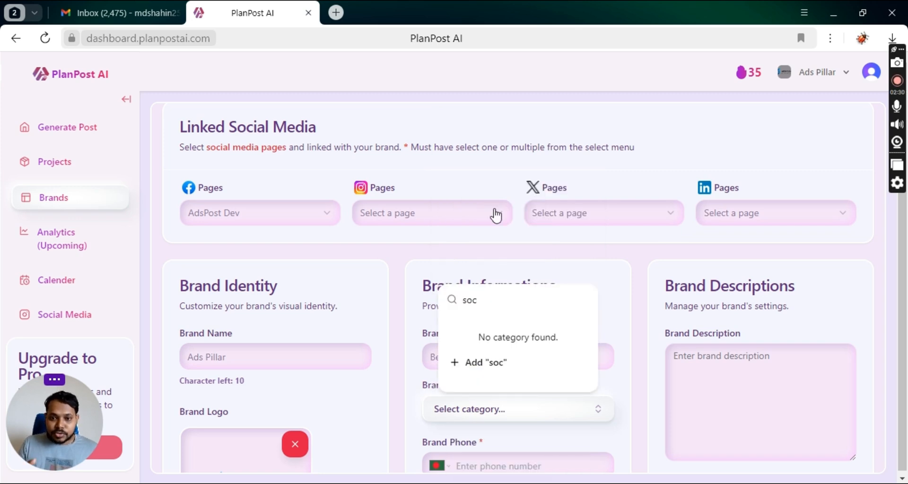
type("ial media m")
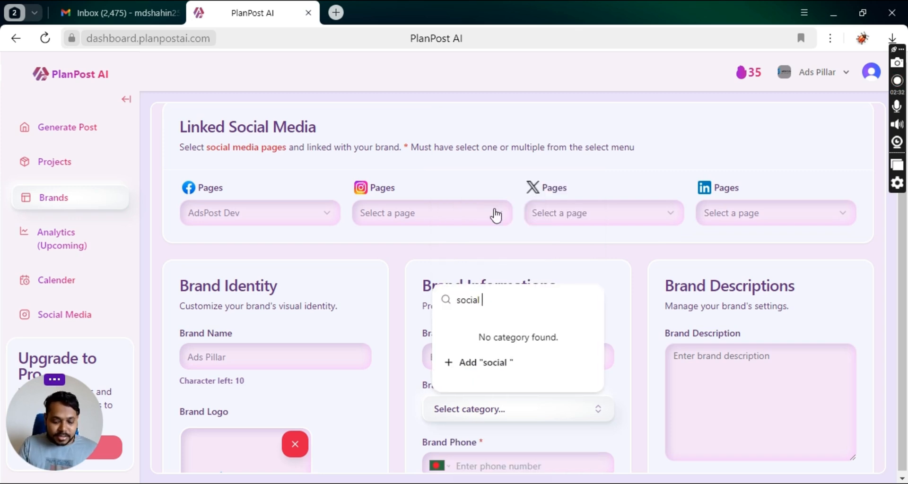
type("arketing")
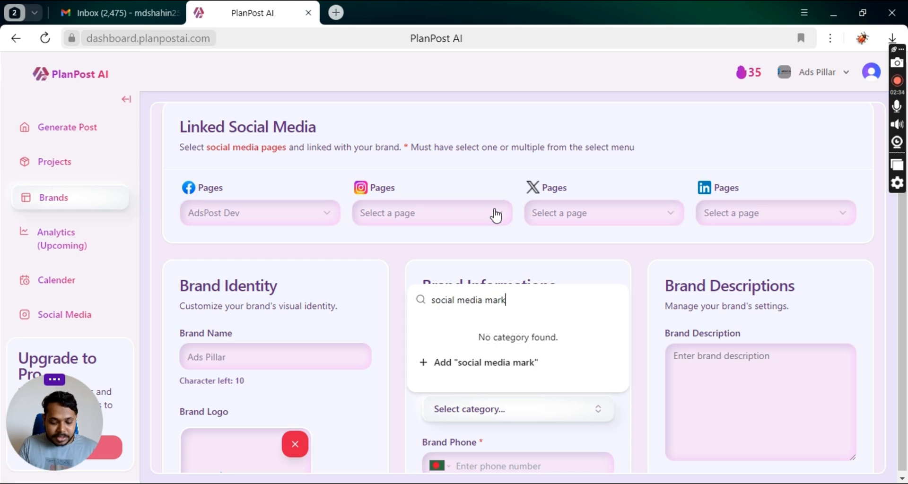
left_click(499, 363)
scroll(430, 378, "down", 3)
Fill in the brand phone and brand e-mail fields, then save the 'Best Digital marketing agency' brand.
left_click(512, 337)
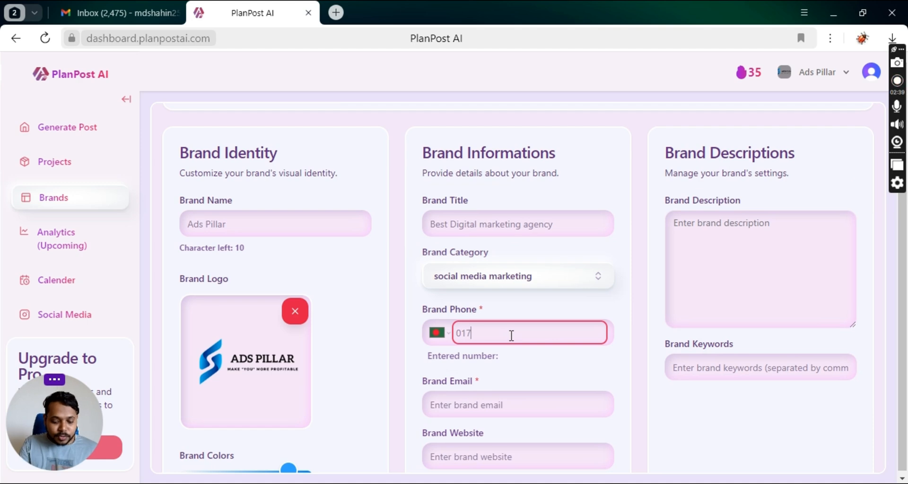
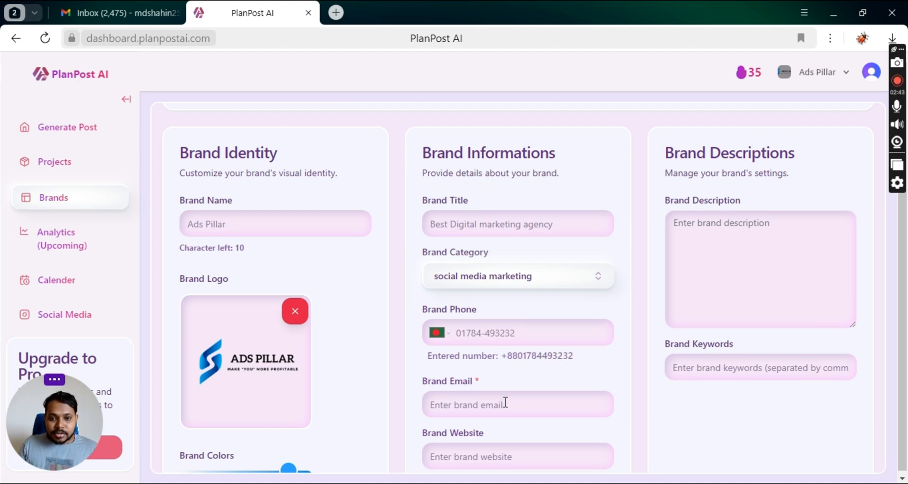
scroll(504, 403, "down", 2)
left_click(461, 331)
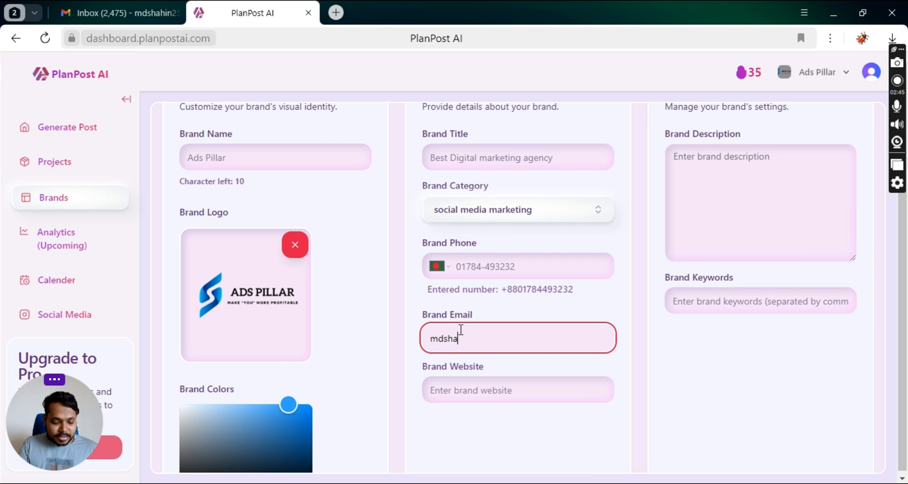
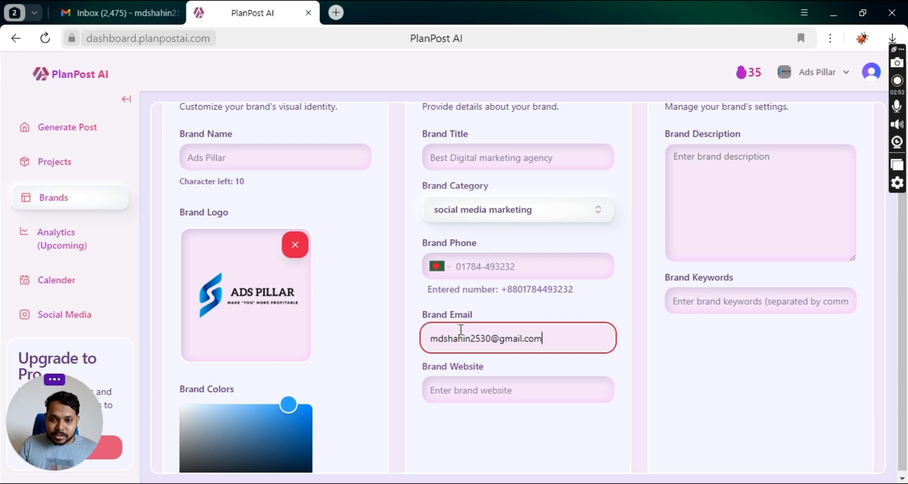
left_click(628, 372)
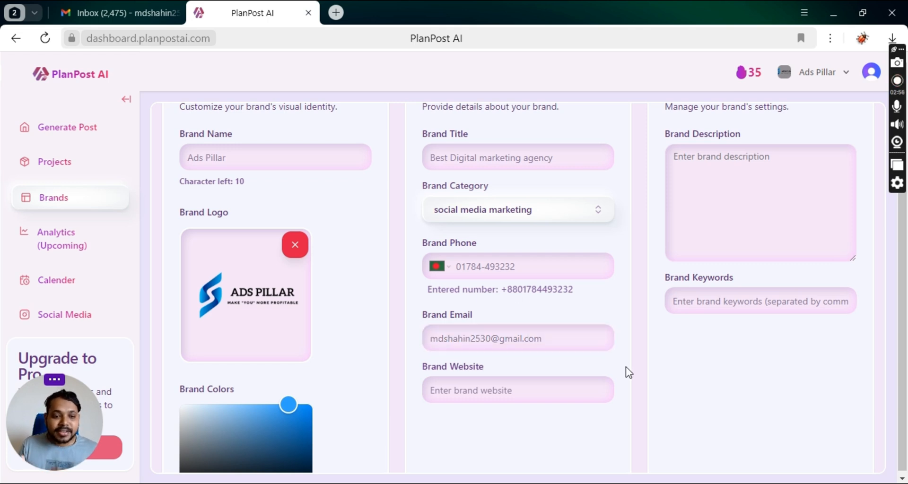
scroll(628, 372, "down", 3)
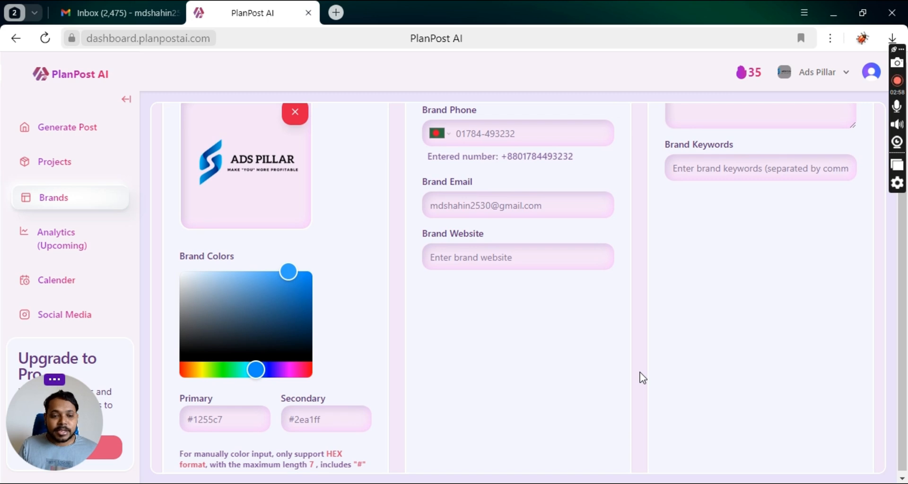
scroll(804, 368, "down", 3)
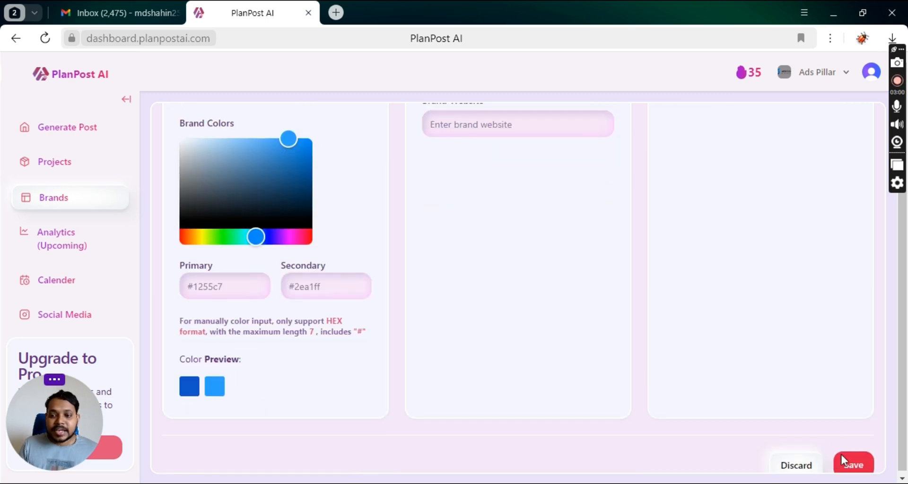
left_click(851, 464)
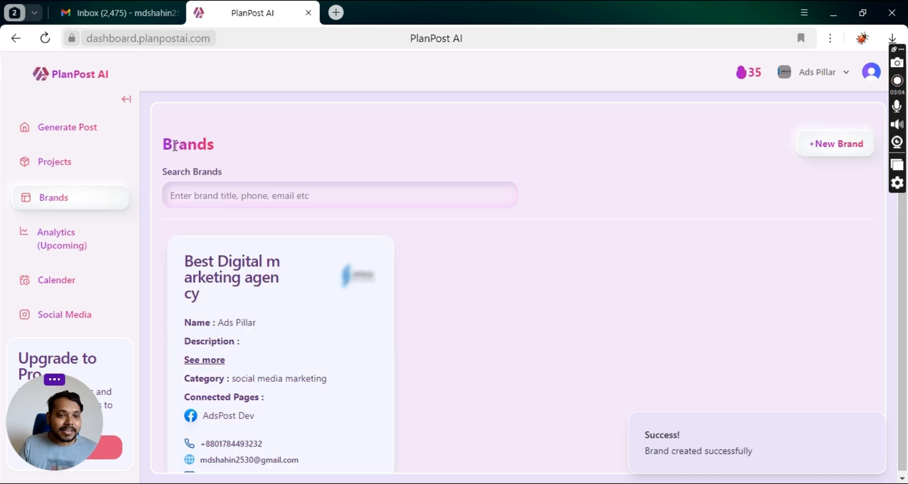
Go to the Generate Post page from the left sidebar.
left_click(74, 134)
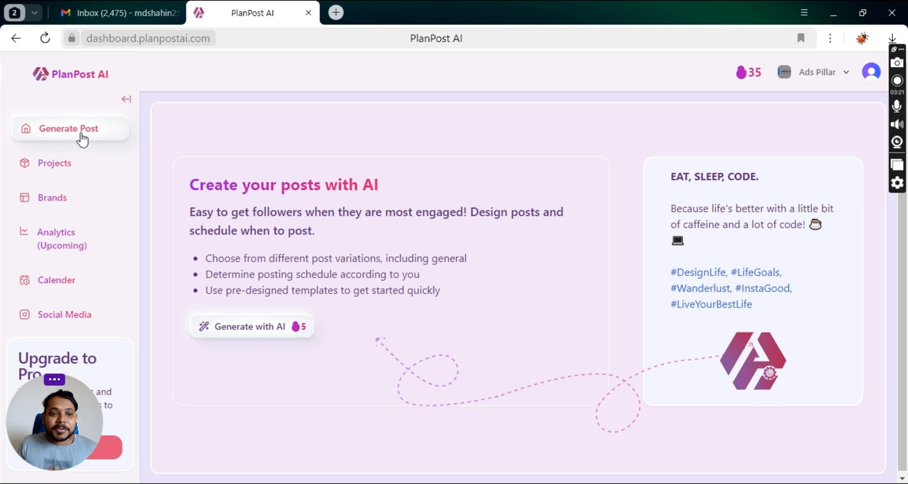
Start the AI post generator with brand Ads Pillar, Formal tone and Social Media category.
left_click(247, 338)
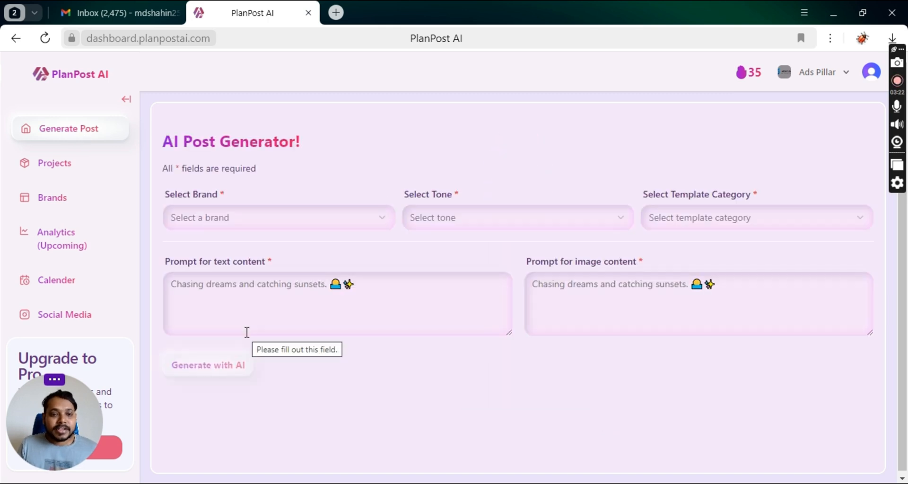
left_click(376, 223)
left_click(294, 247)
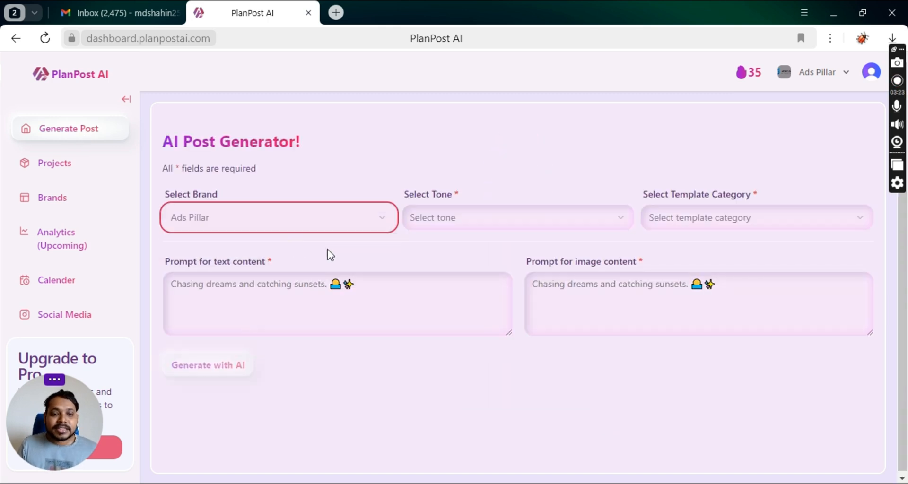
left_click(507, 221)
scroll(462, 407, "down", 1)
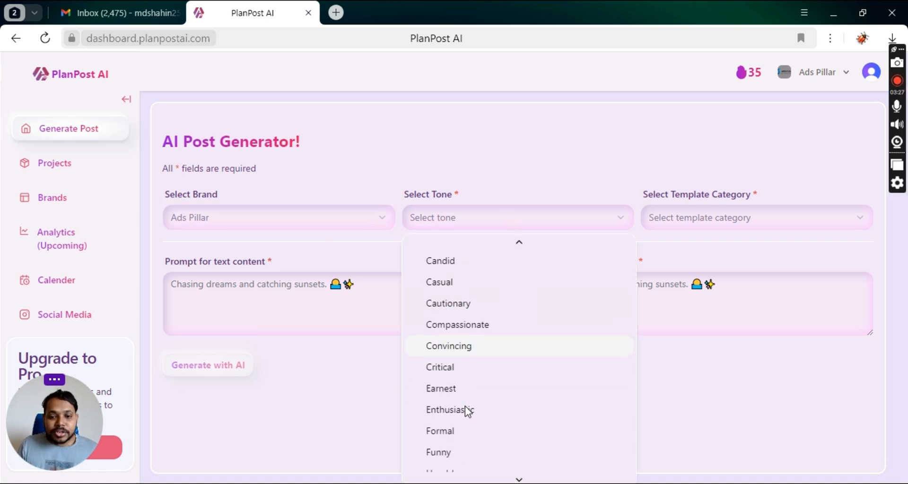
left_click(445, 432)
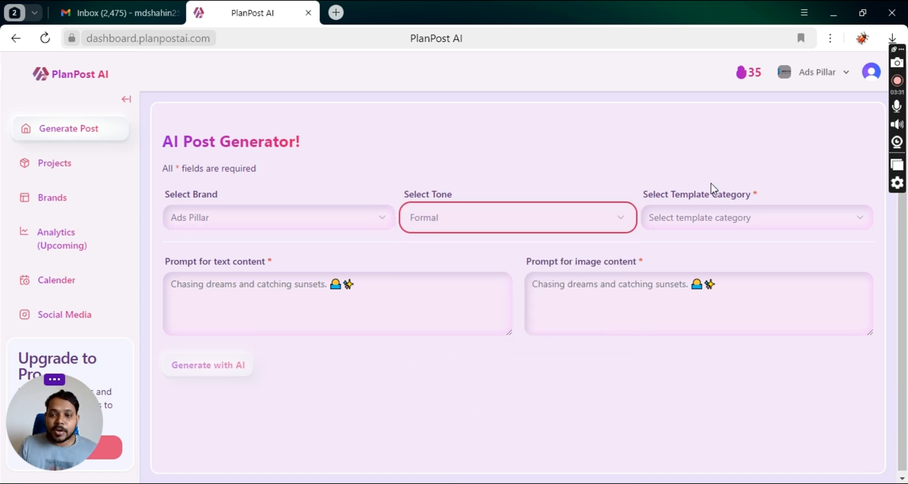
left_click(699, 223)
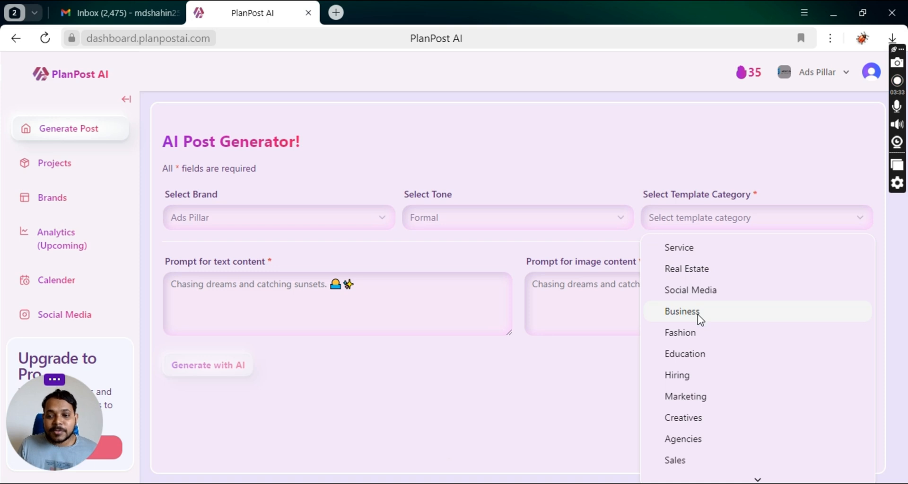
left_click(700, 291)
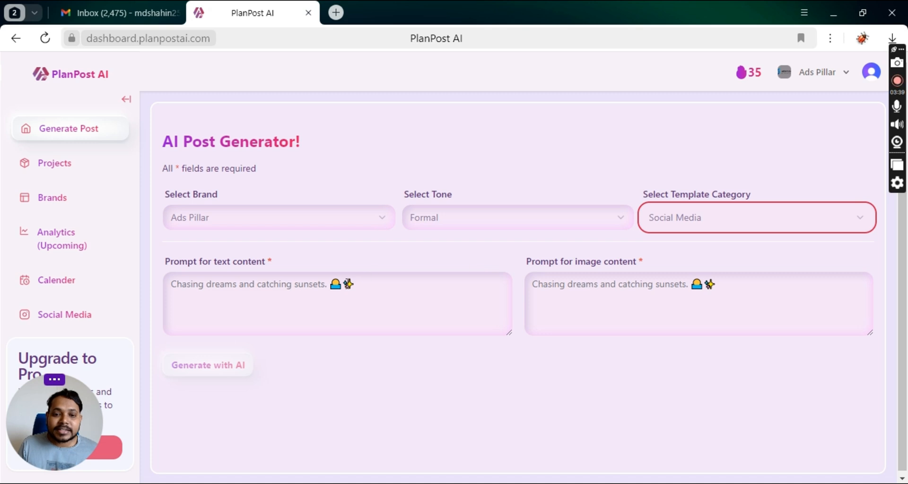
left_click(343, 284)
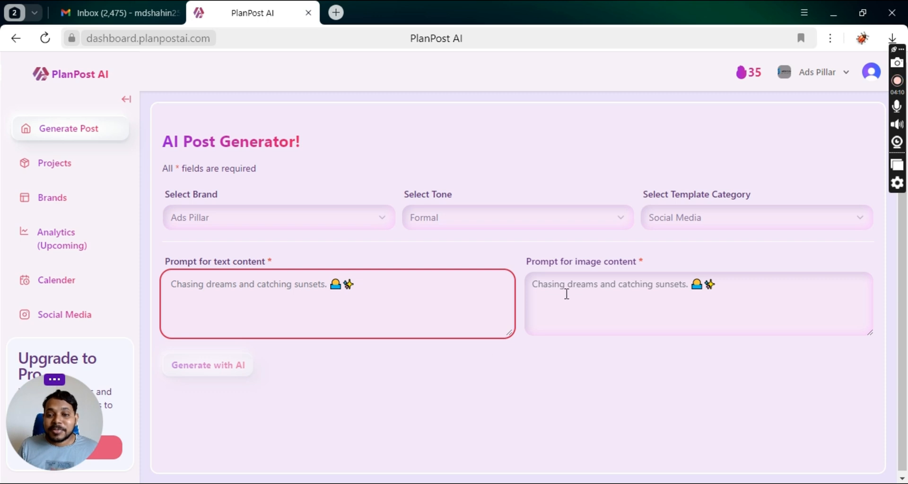
Enter 'We want to educated business owners why digital marketing is important.' as the text prompt.
left_click(290, 313)
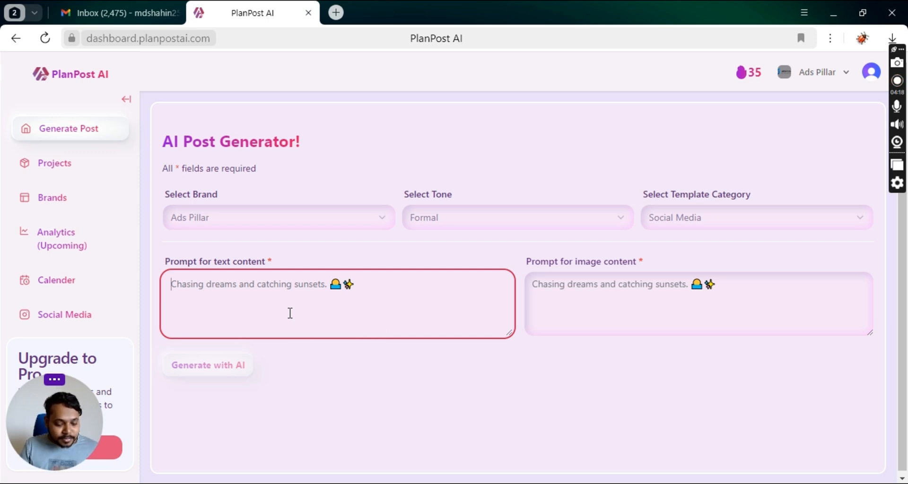
type("We want to ")
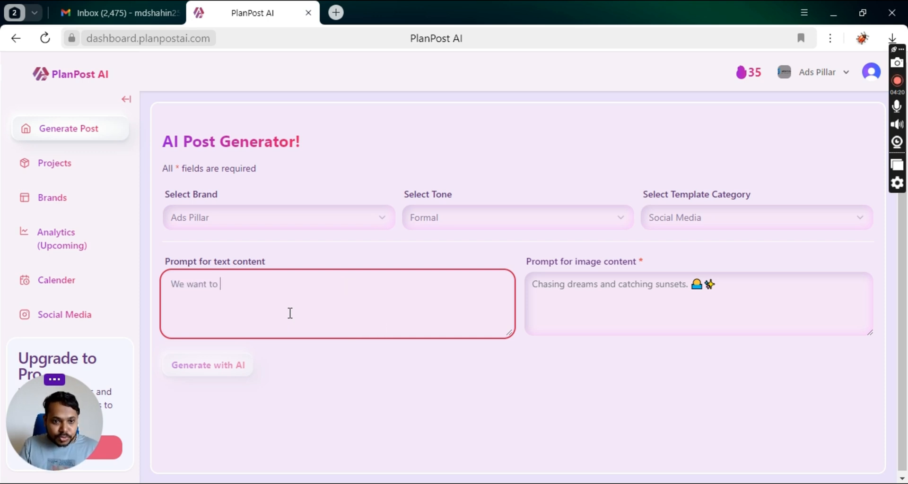
type("educate")
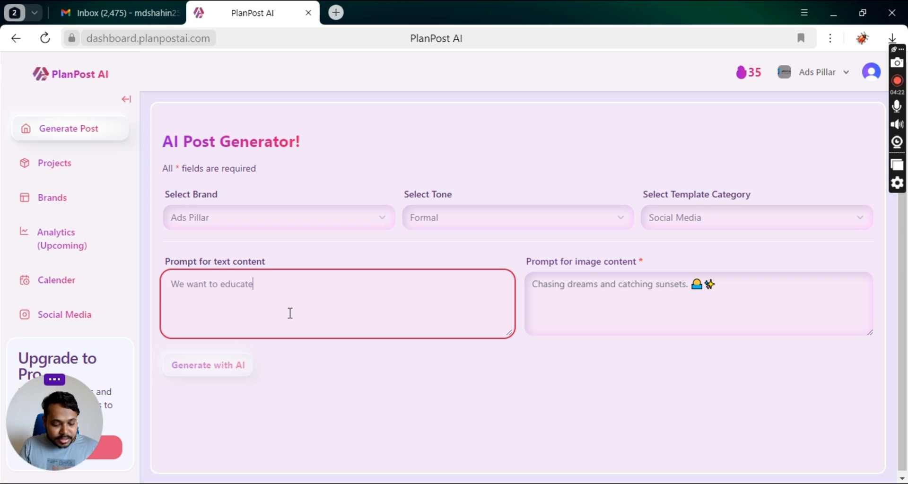
type("d bu")
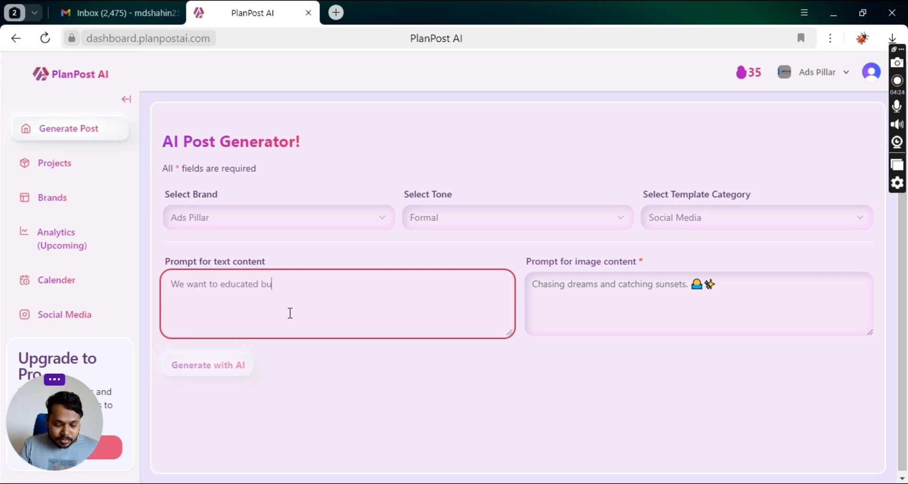
type("siness ")
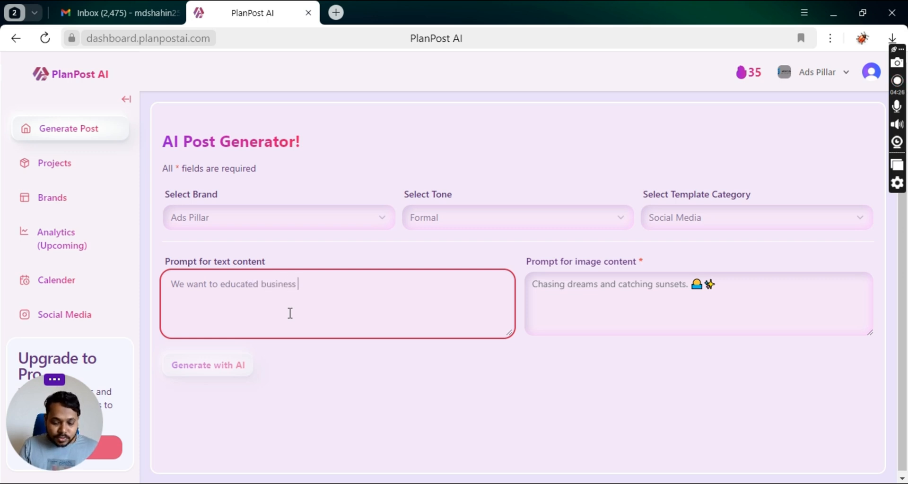
type("owners wh")
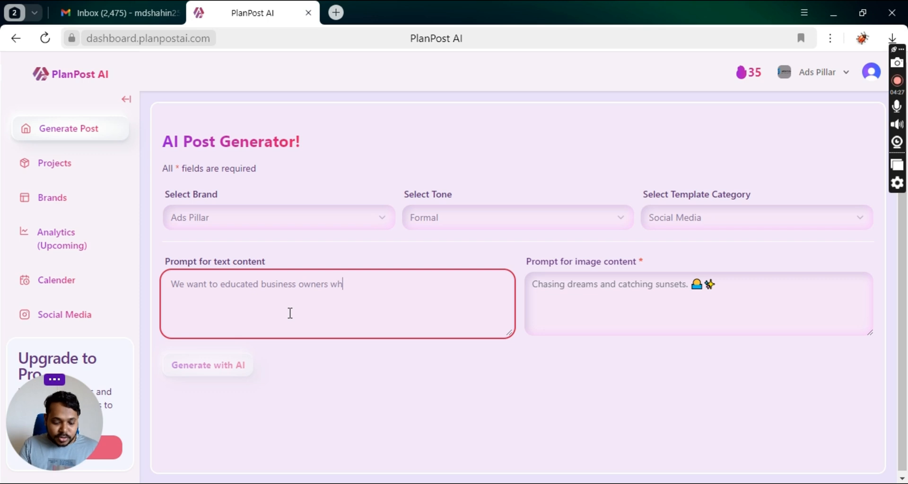
type("y digital marketing is ")
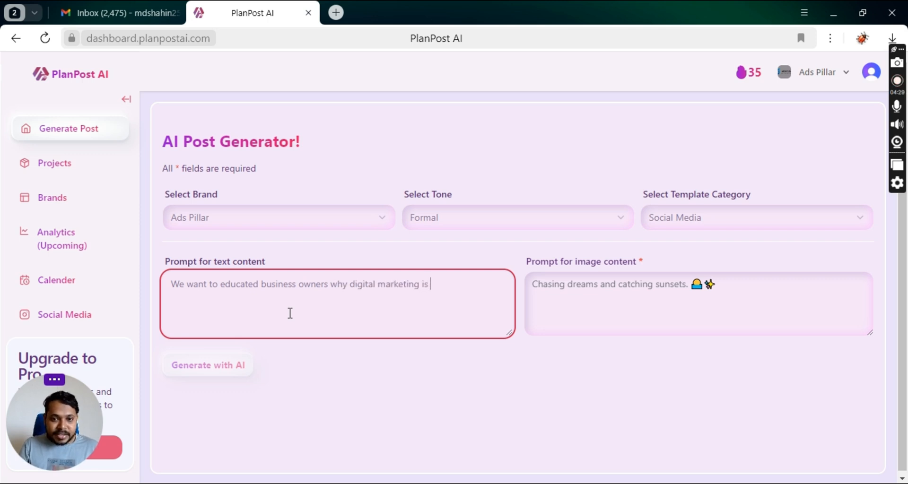
type("import")
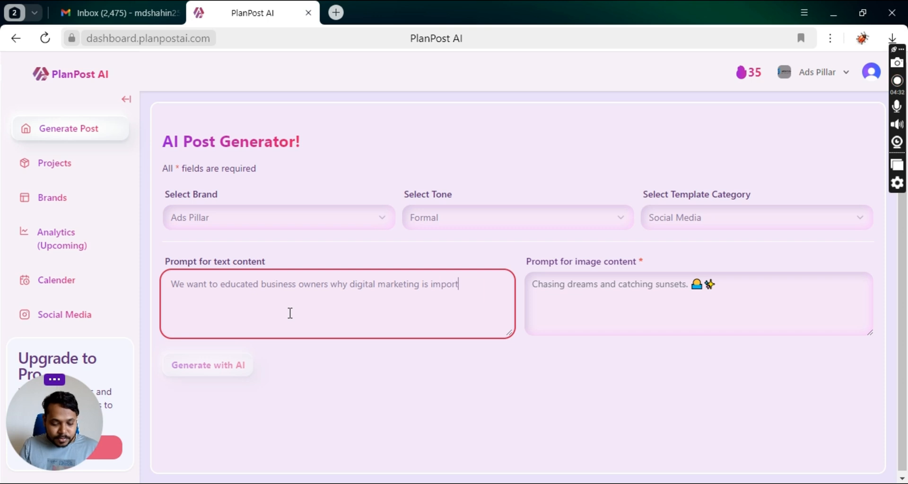
type("ant.")
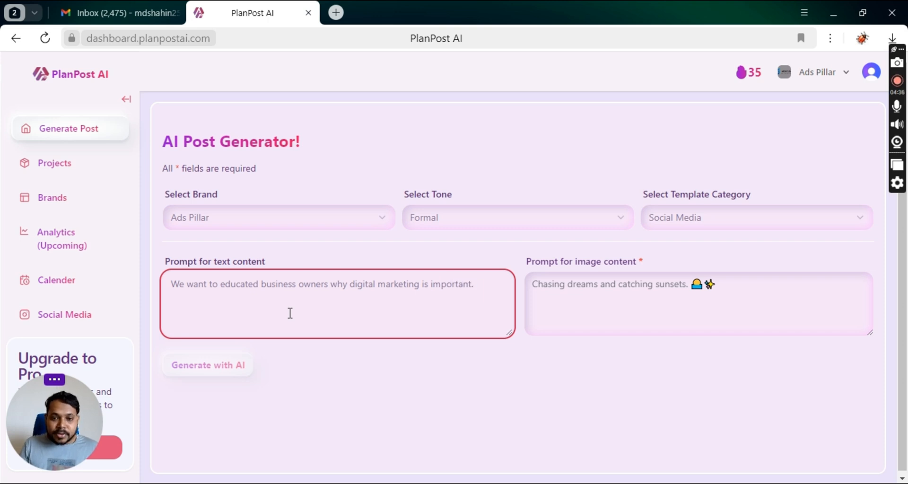
left_click(582, 302)
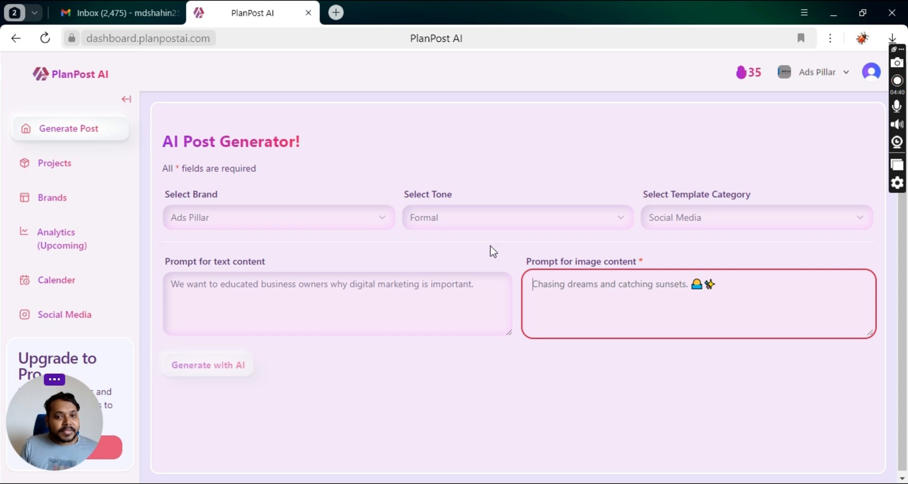
Keep the Formal tone and type 'combination of social media, seo, and mail' as the image prompt.
left_click(489, 226)
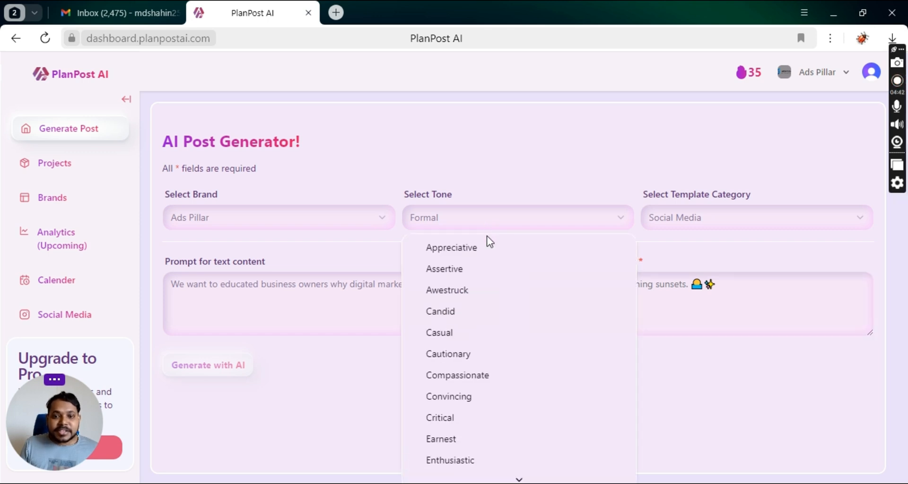
left_click(670, 289)
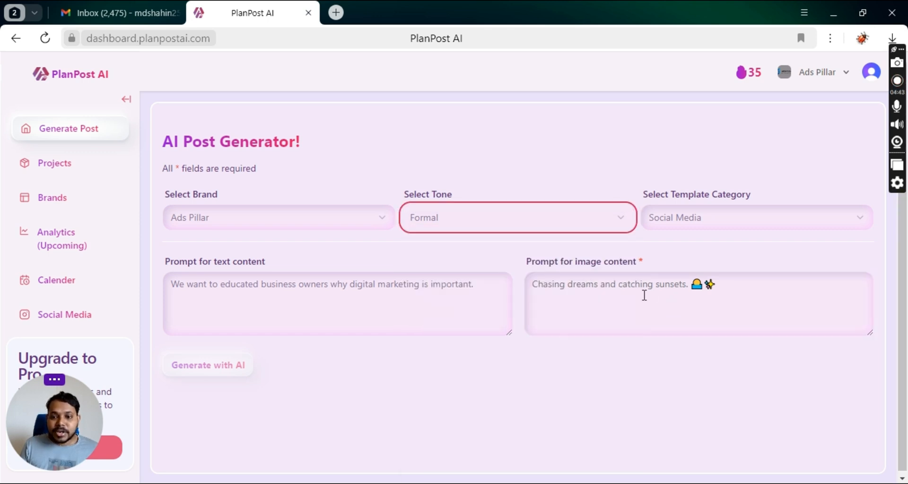
left_click(597, 289)
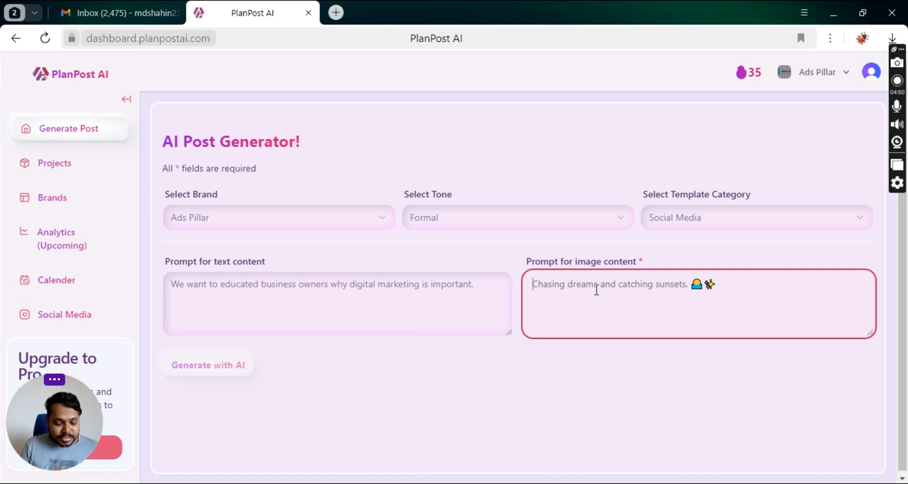
type("combi")
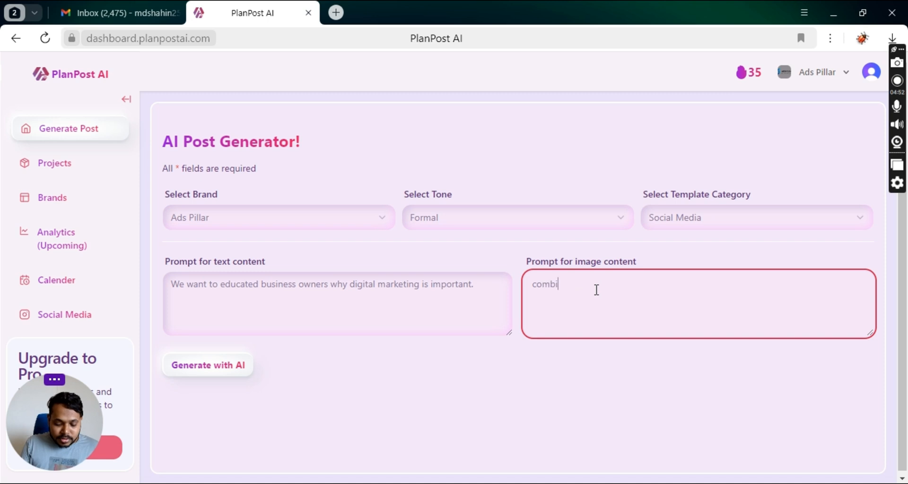
type("nation os")
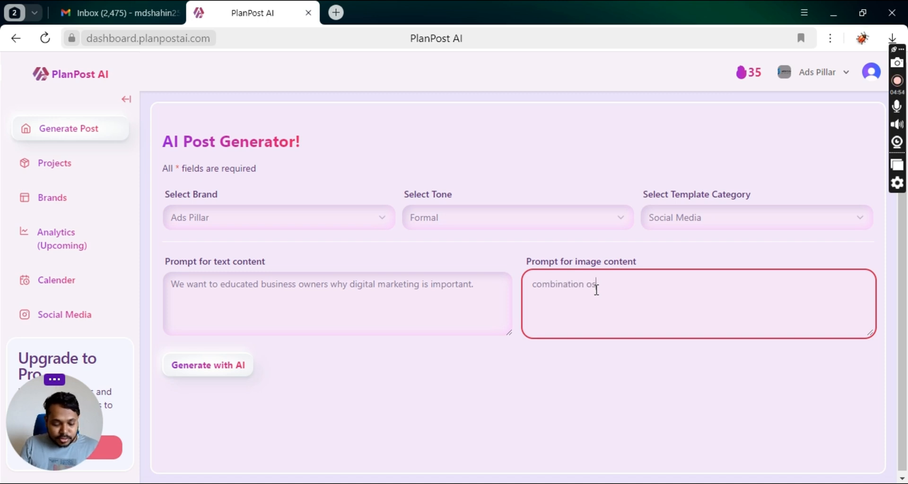
key("BackSpace")
type("f")
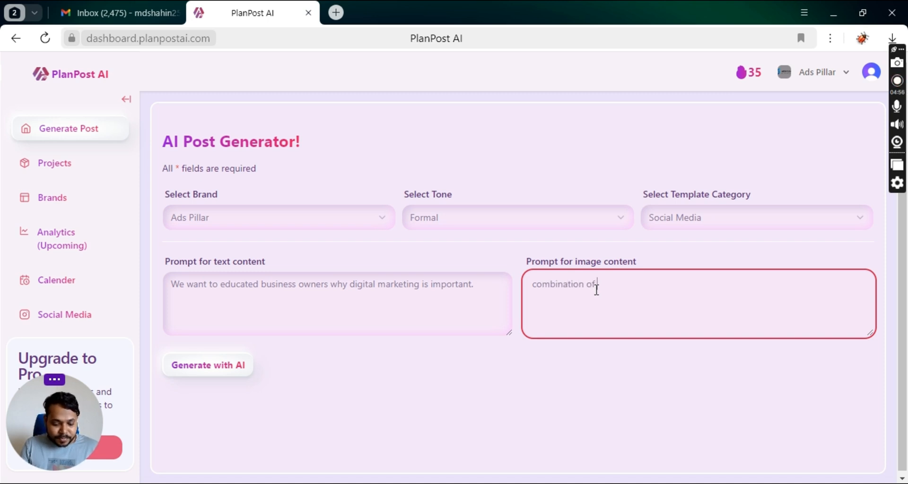
type(" social m")
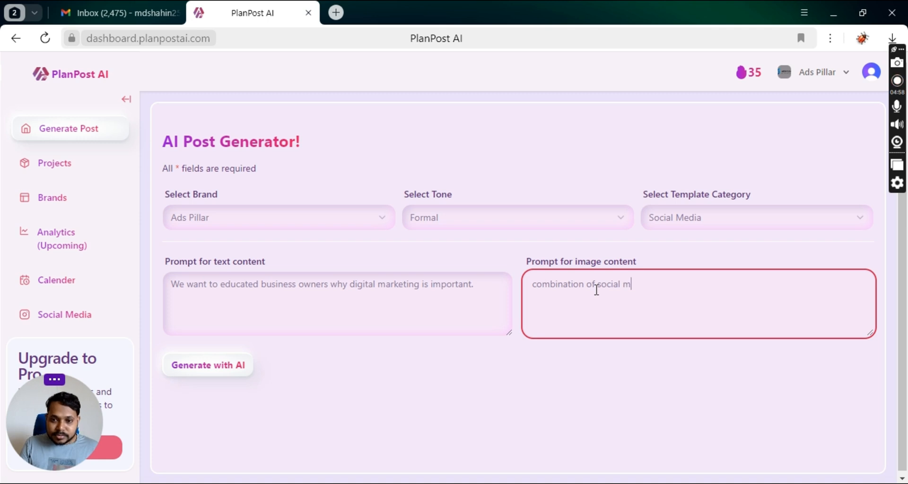
type("edia, se")
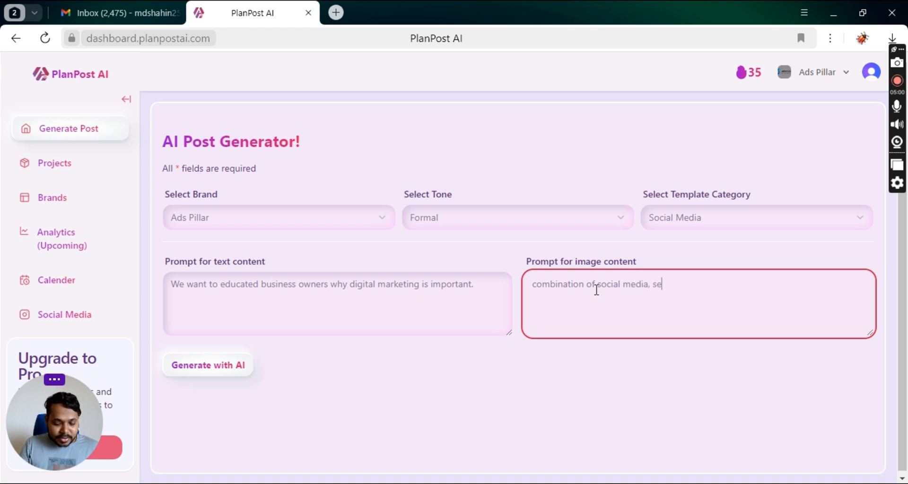
type("o, and mail")
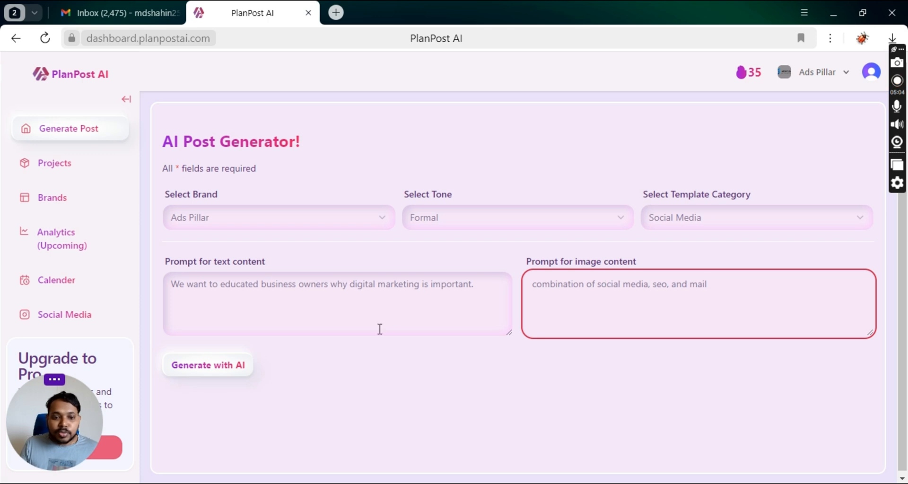
Run Generate with AI to create the post's text, hashtags and preview.
left_click(212, 378)
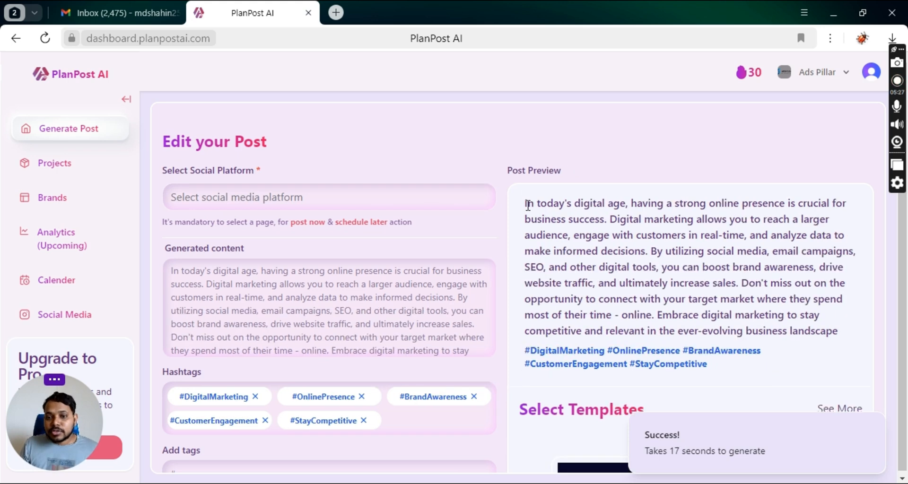
Fix the generated content's punctuation so the text ends with a period.
left_click_drag(529, 203, 583, 206)
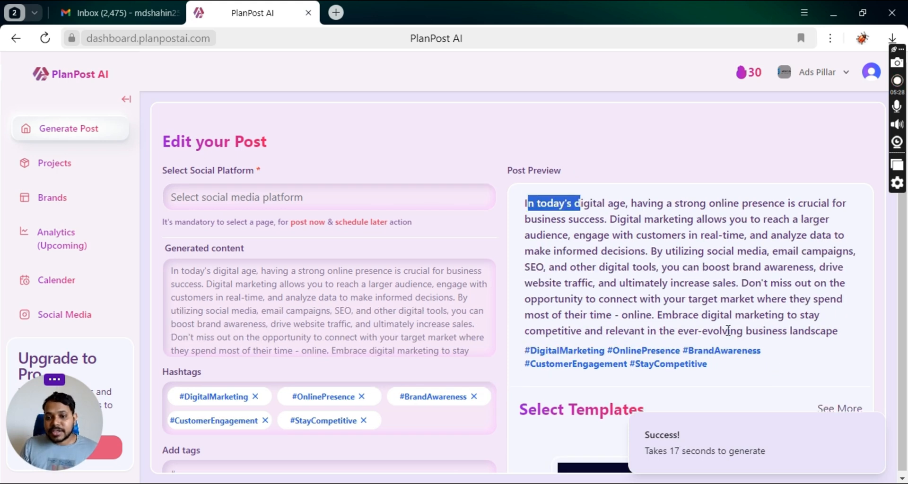
triple_click(727, 329)
left_click(418, 332)
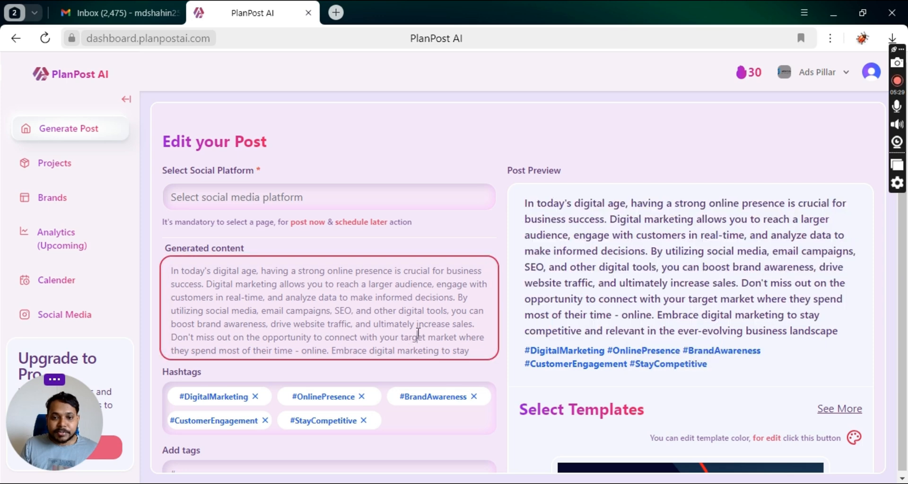
left_click(483, 346)
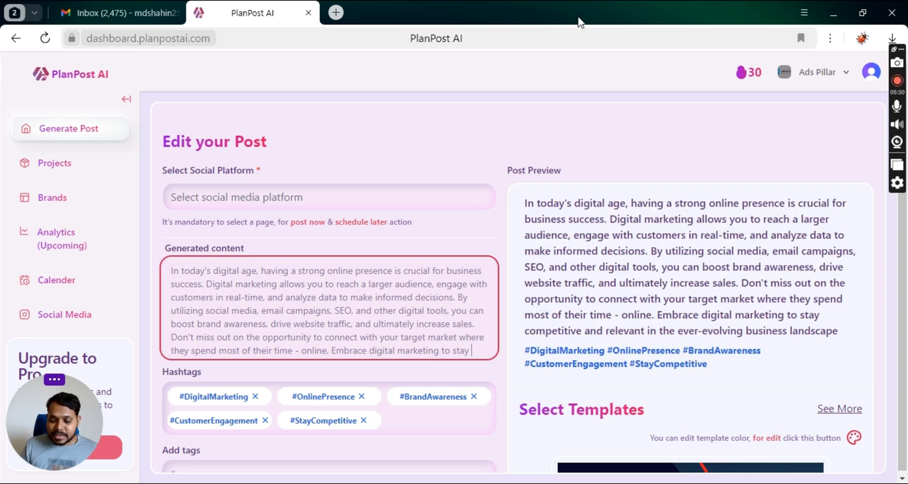
key("Delete")
type(".")
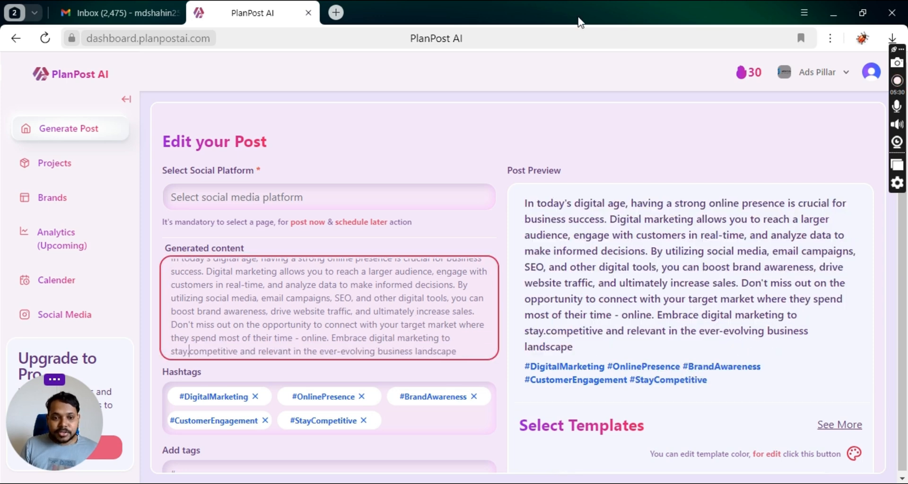
key("BackSpace")
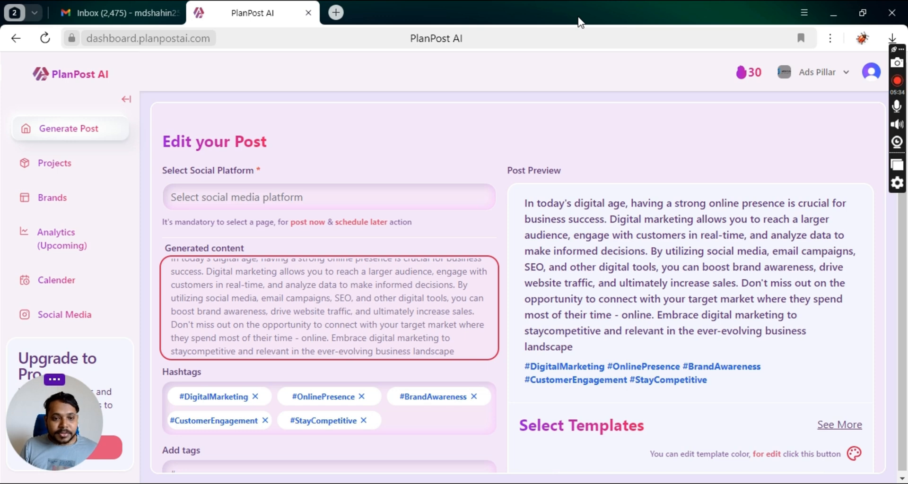
scroll(418, 351, "down", 2)
left_click(453, 213)
type(".")
scroll(378, 208, "up", 1)
Add #digitalmarketing as a sixth hashtag.
left_click(205, 345)
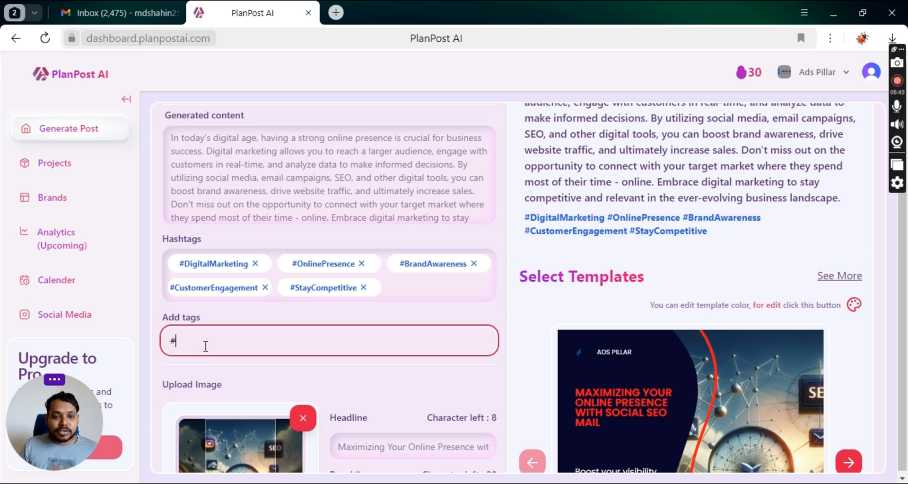
type("#digital")
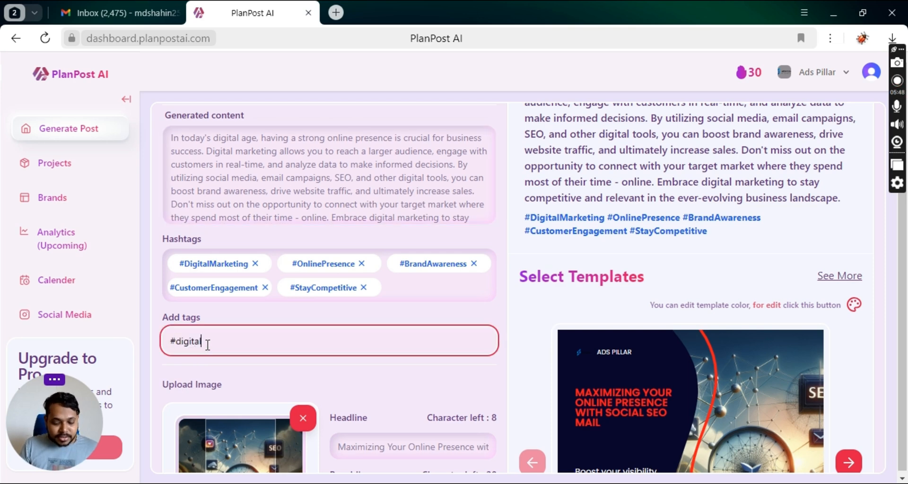
type("marketing")
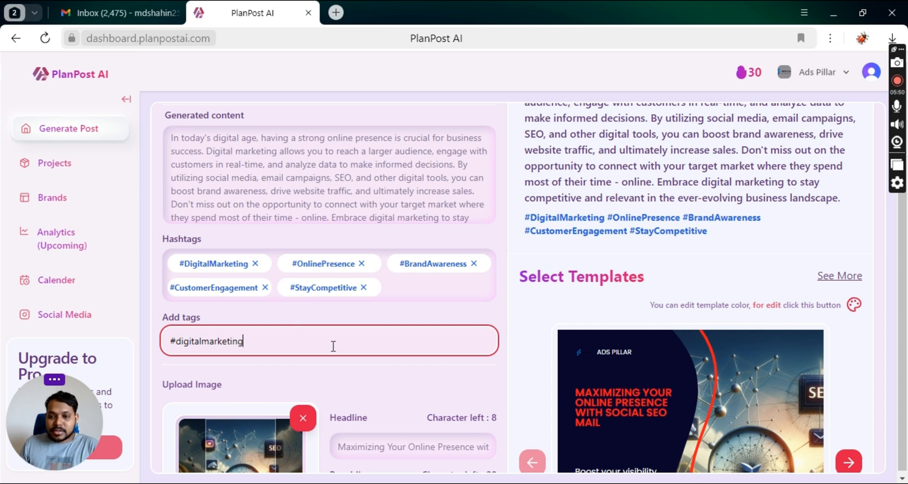
key("Return")
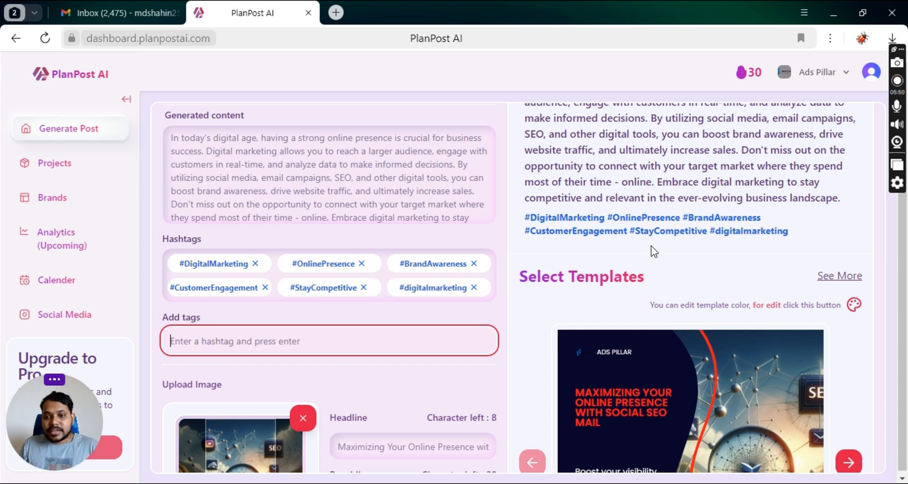
scroll(425, 288, "down", 3)
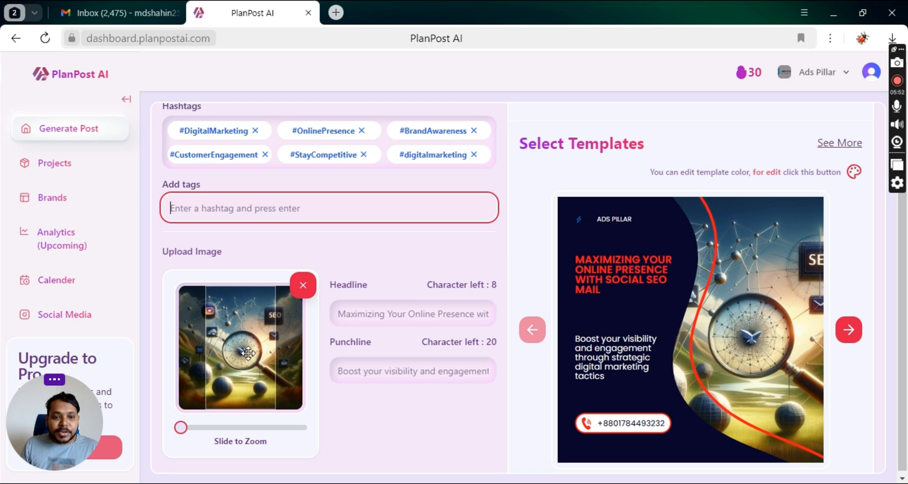
Zoom into the uploaded image and recentre it on the magnifying glass.
left_click_drag(240, 354, 218, 340)
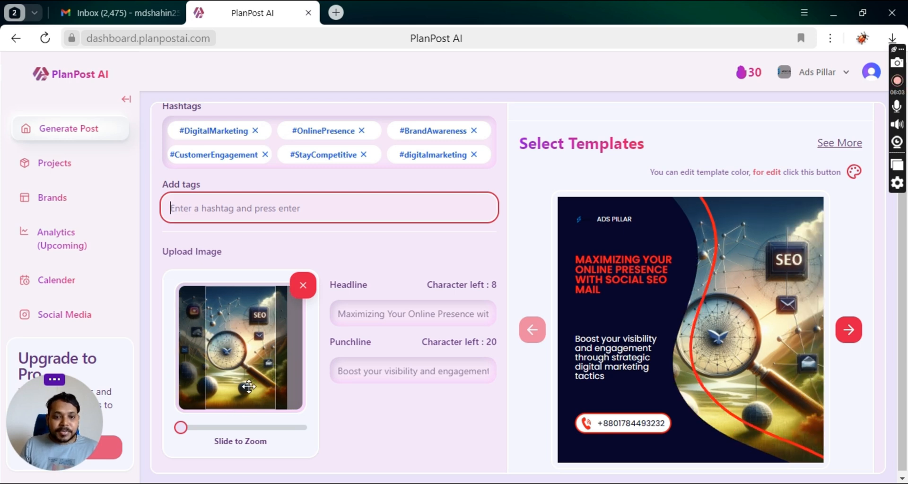
left_click_drag(181, 427, 270, 427)
left_click_drag(239, 364, 253, 380)
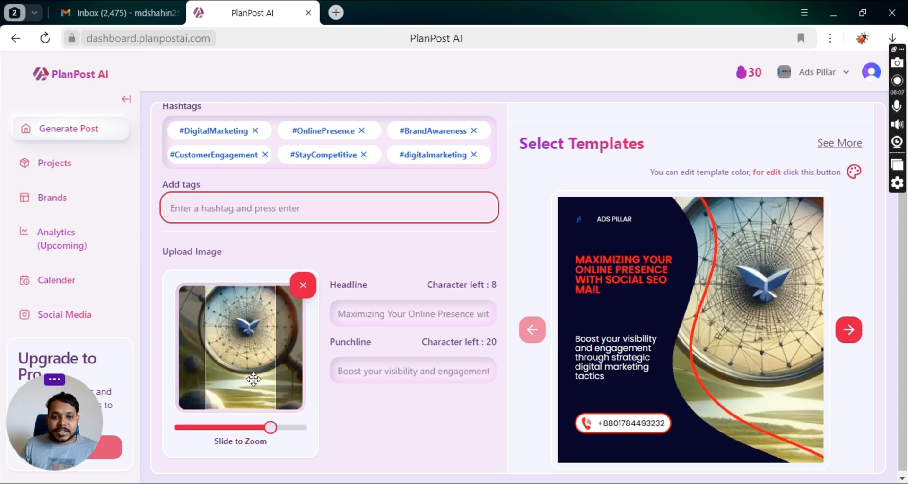
scroll(253, 379, "down", 5)
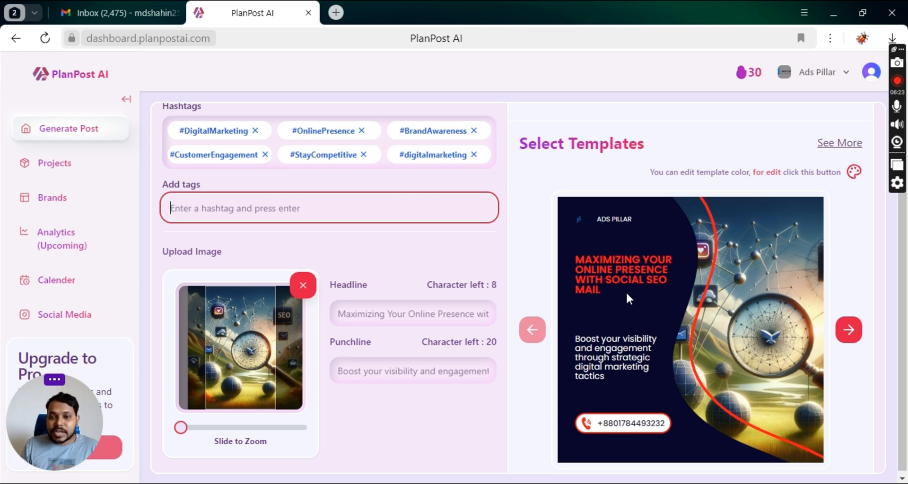
left_click(854, 172)
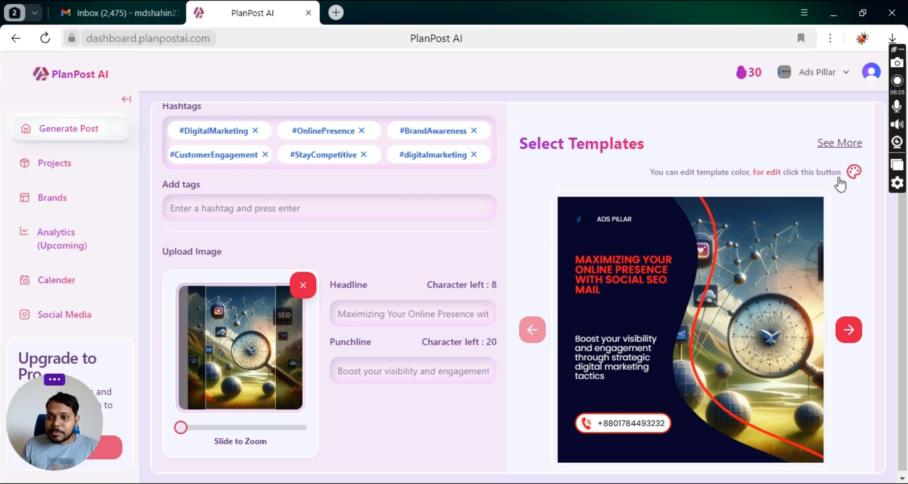
scroll(665, 326, "down", 1)
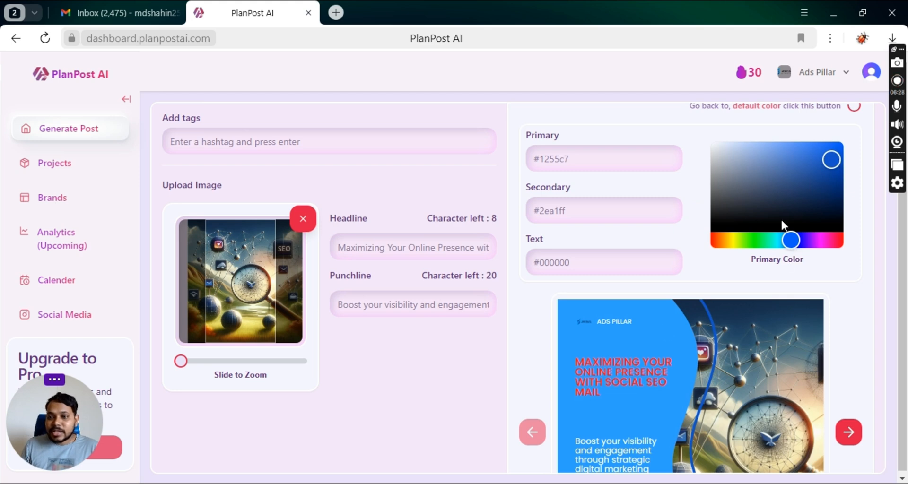
scroll(694, 334, "down", 2)
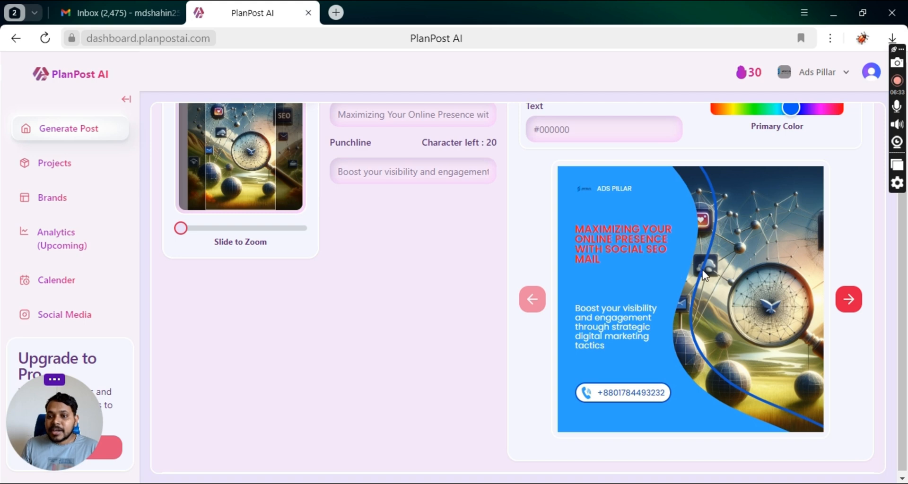
scroll(695, 276, "up", 1)
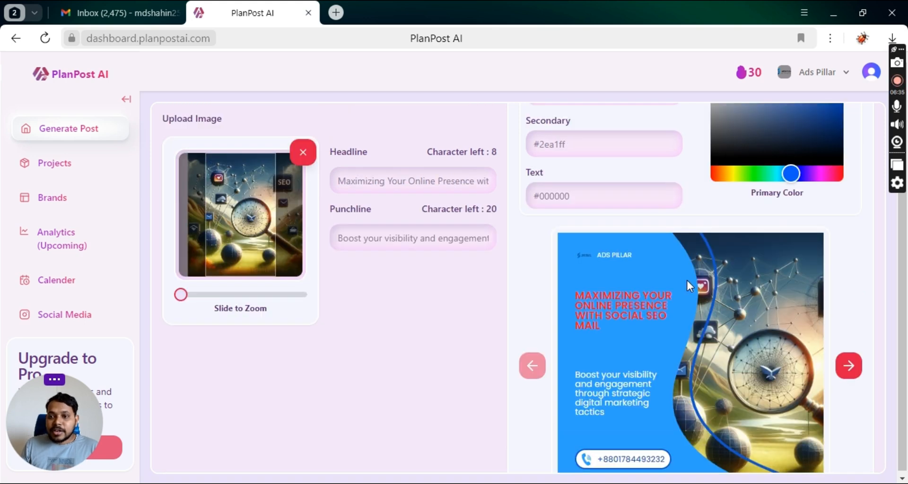
scroll(681, 302, "up", 3)
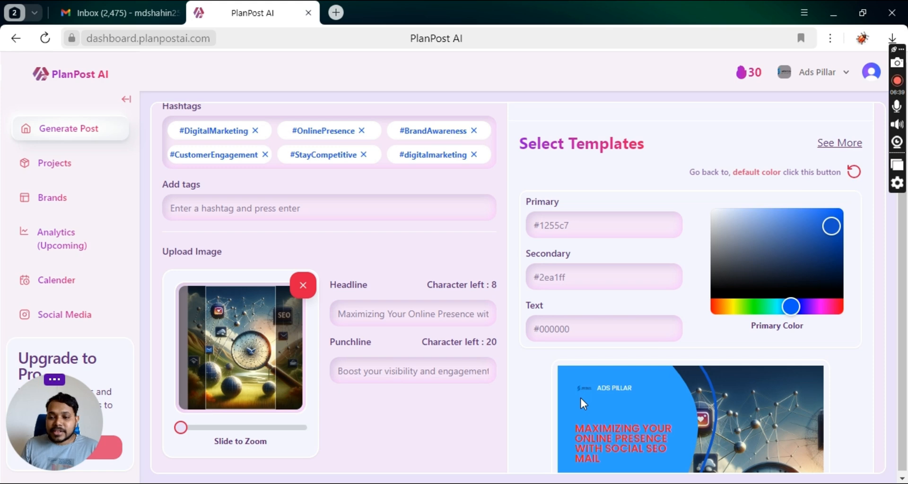
left_click(850, 175)
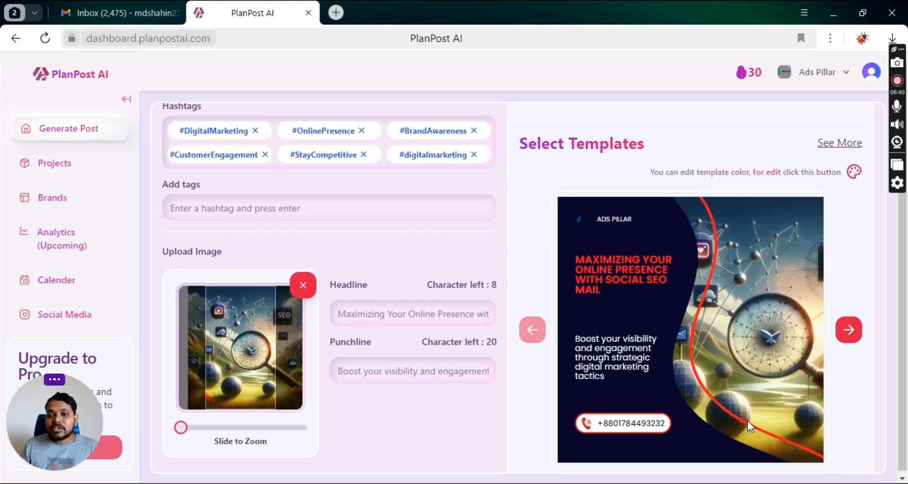
Pick facebook from the Select Social Platform dropdown.
scroll(570, 321, "down", 1)
scroll(345, 298, "up", 7)
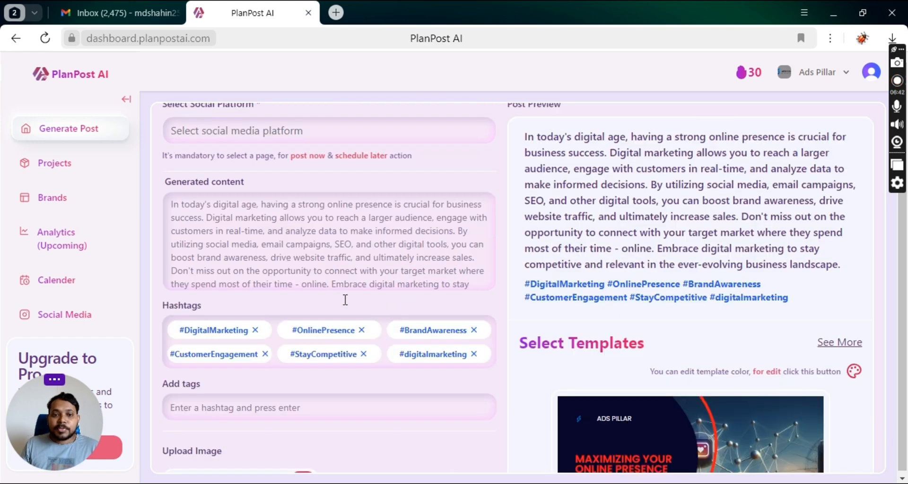
left_click(286, 197)
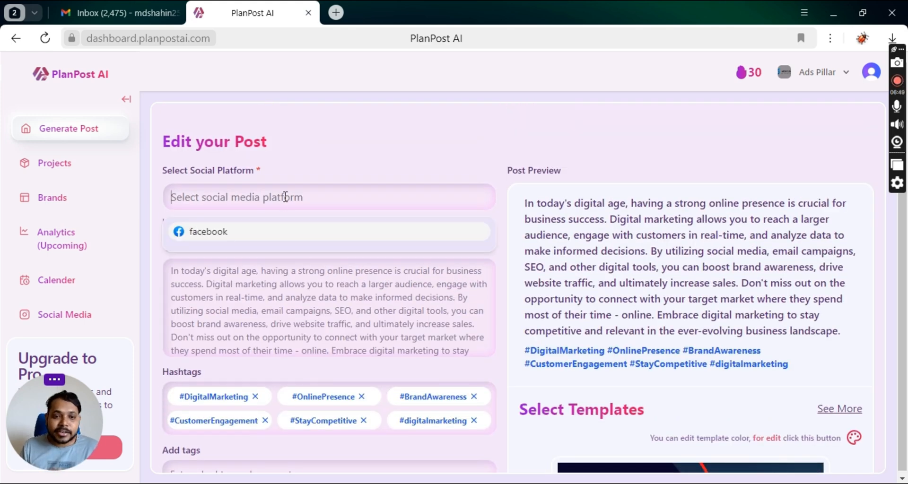
left_click(230, 233)
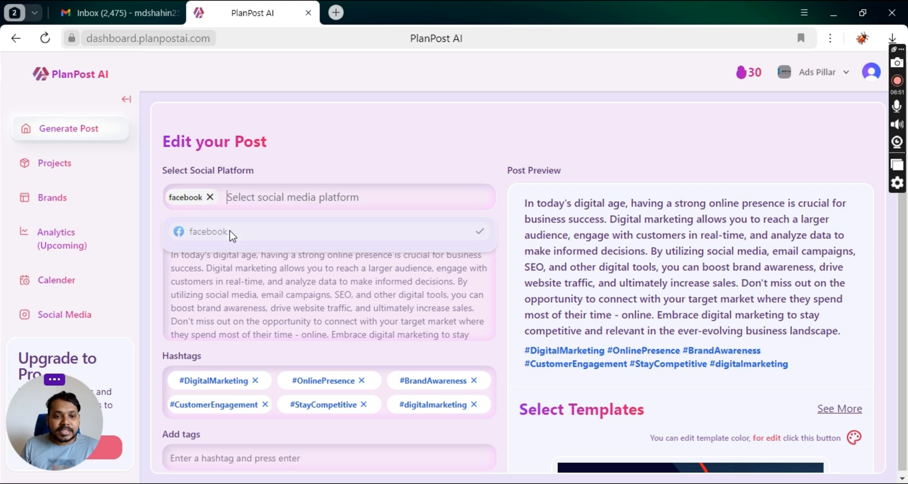
left_click(329, 163)
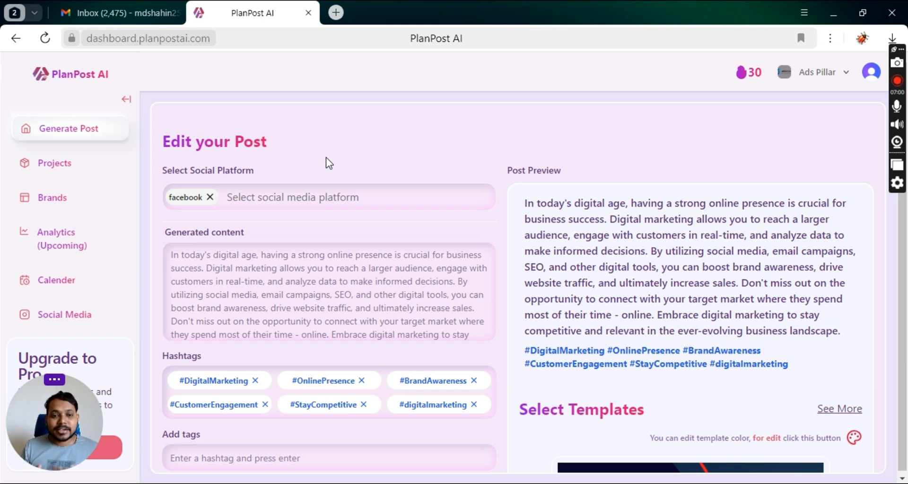
scroll(457, 175, "down", 8)
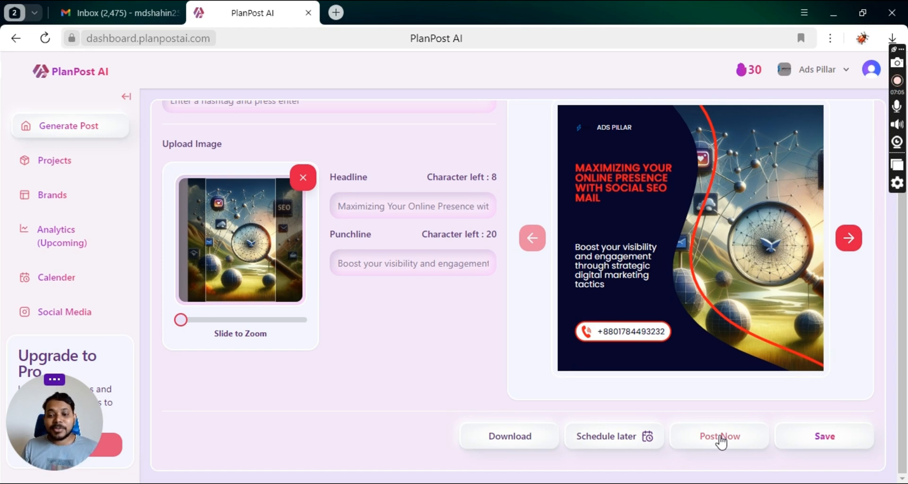
left_click(624, 440)
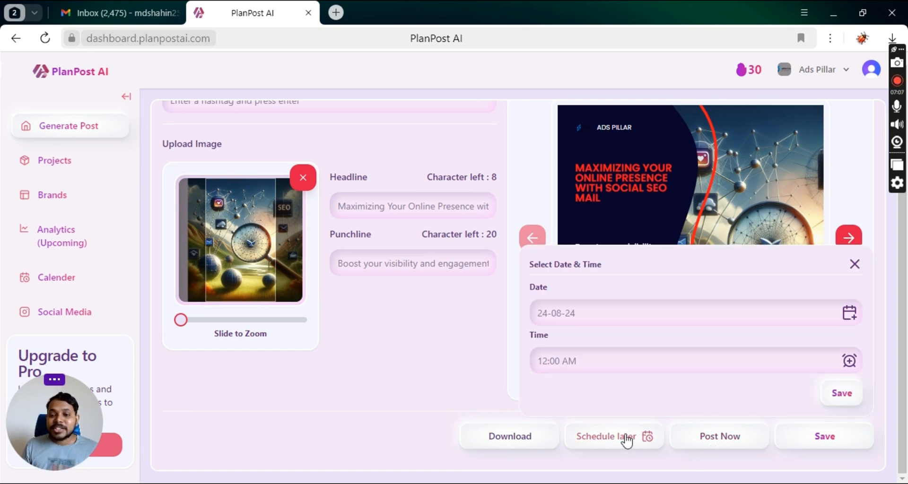
left_click(587, 310)
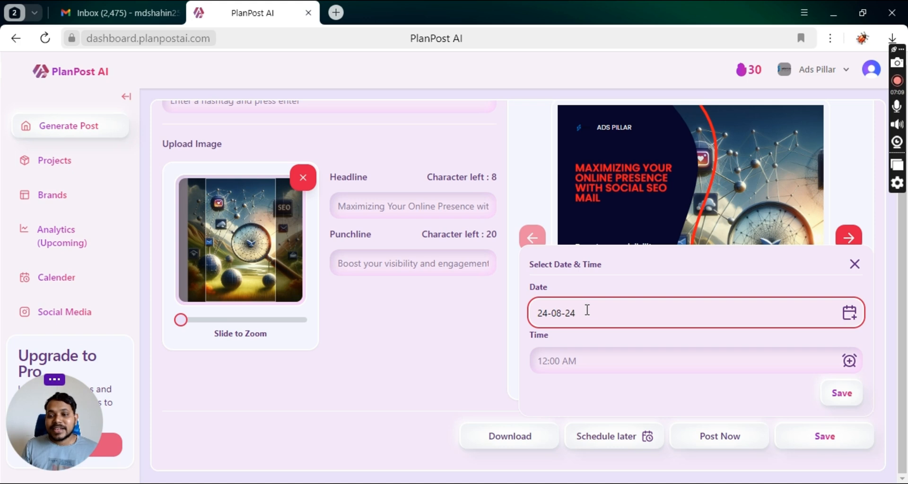
left_click(436, 368)
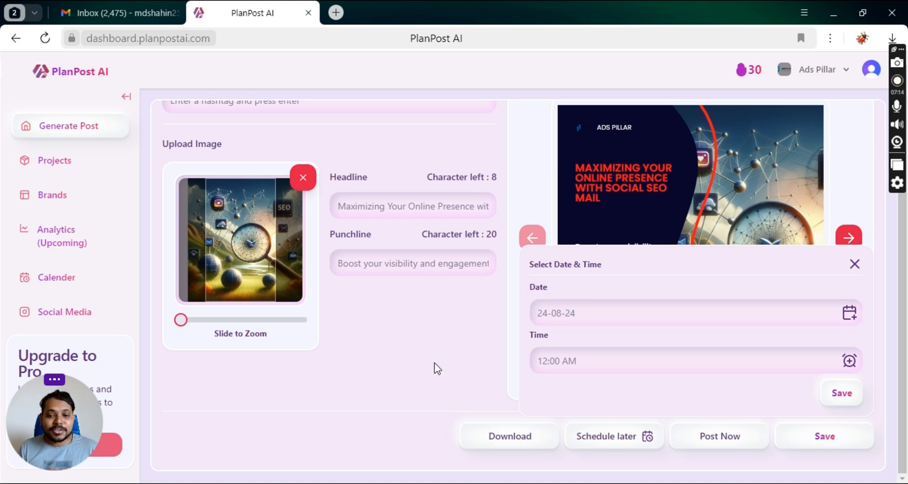
left_click(855, 264)
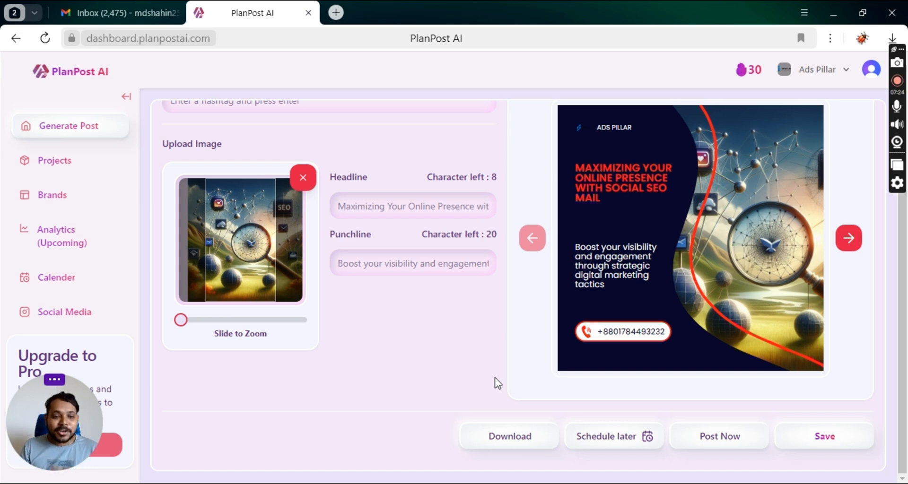
scroll(473, 364, "up", 1)
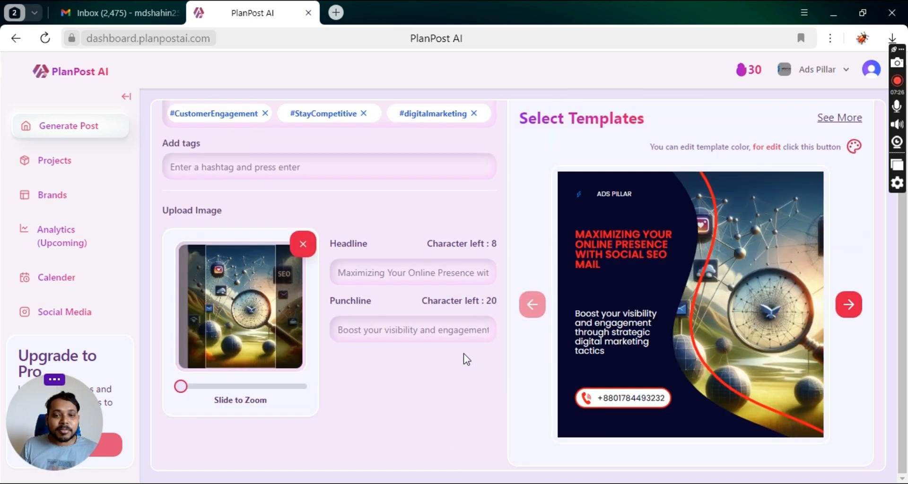